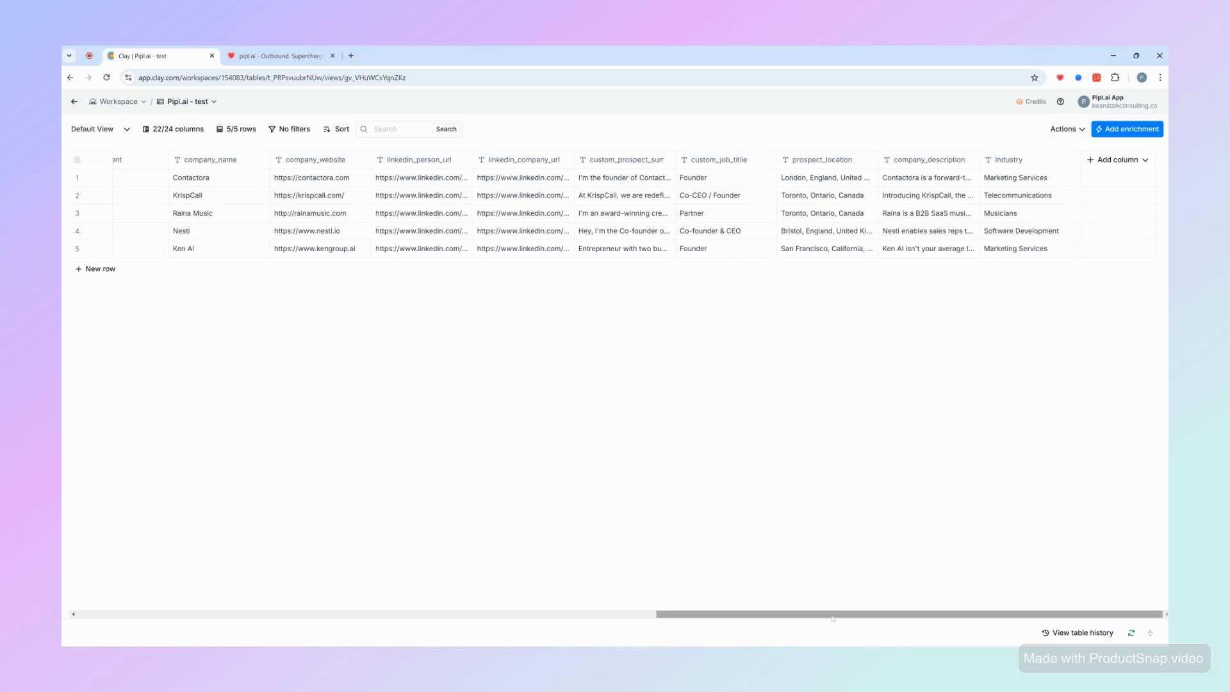
- Add an HTTP API enrichment to the table
left_click_drag(824, 615, 948, 340)
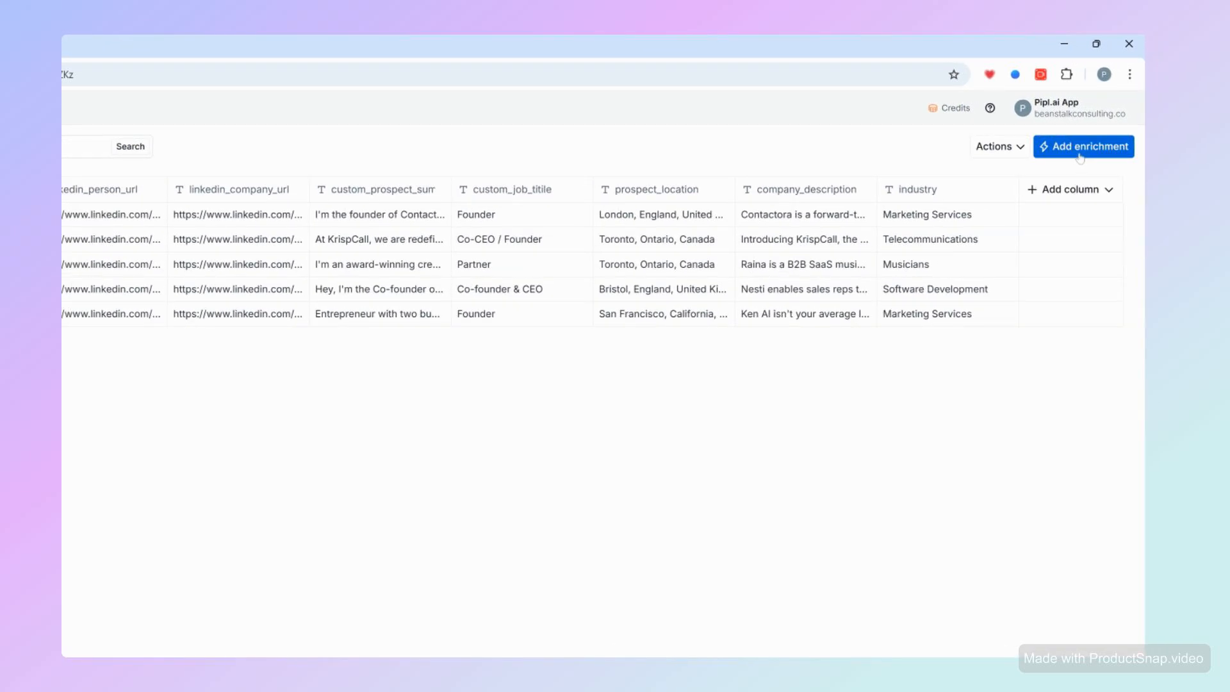
left_click(1080, 154)
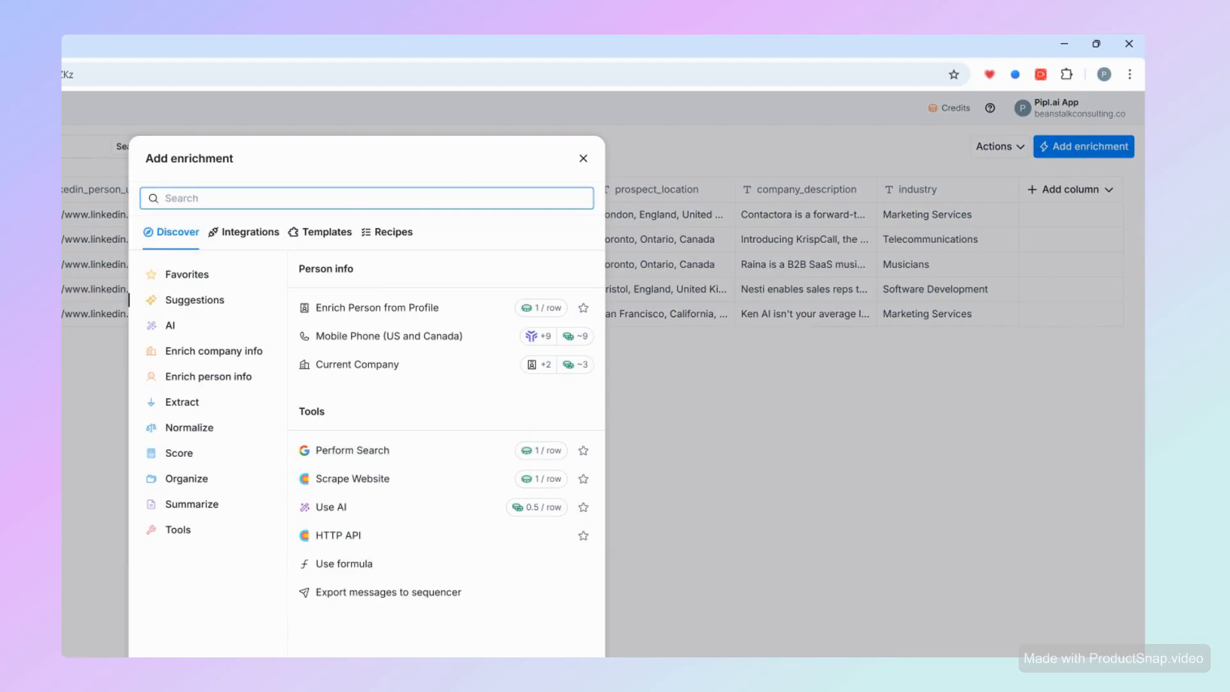
type("http api")
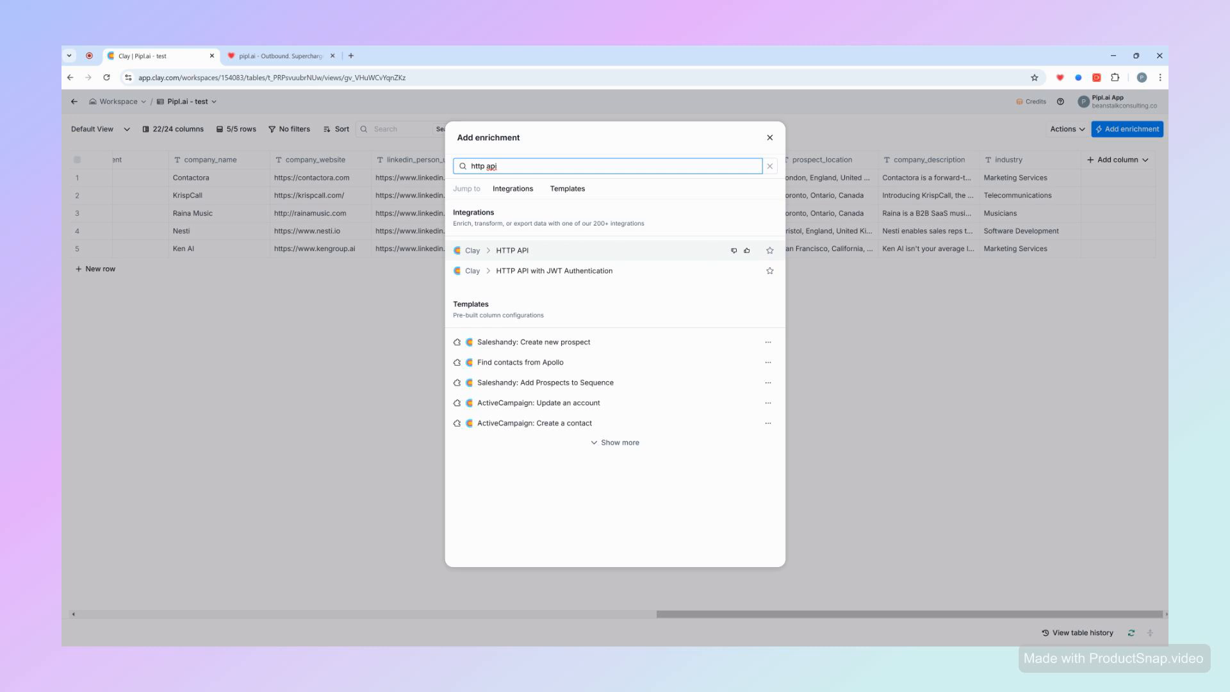
left_click(535, 257)
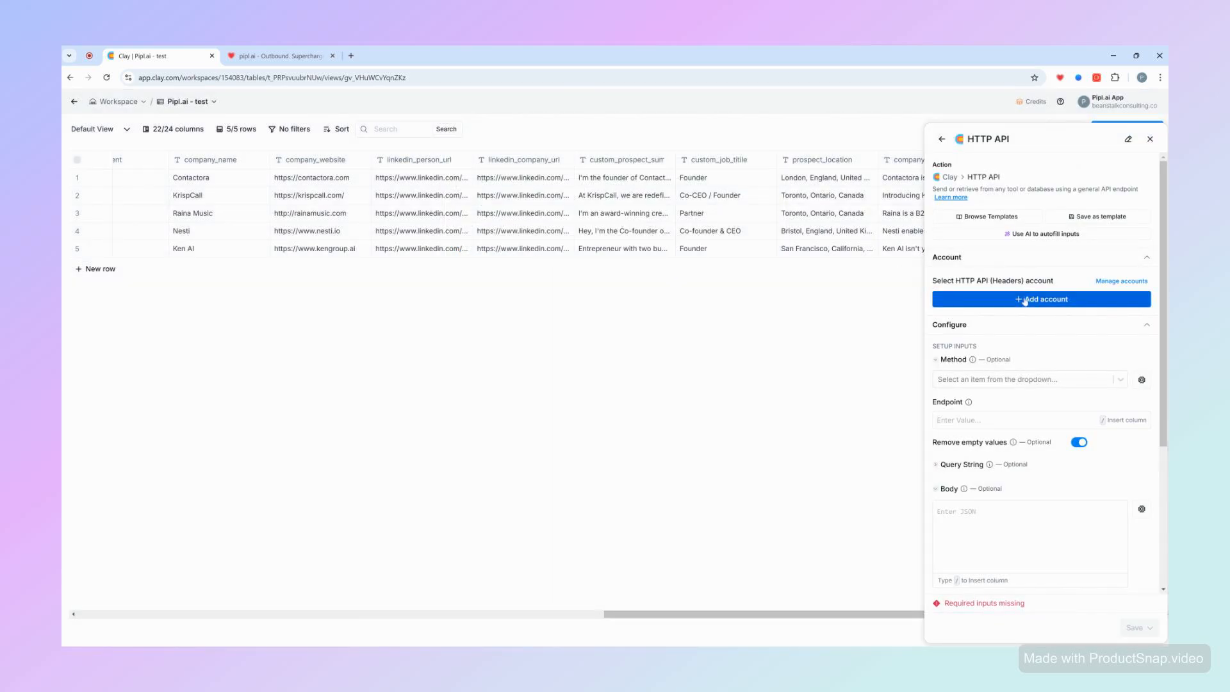
- Start a new HTTP API headers account named pipl.ai with a header key x-api-key
left_click(984, 305)
type("pipl.ia")
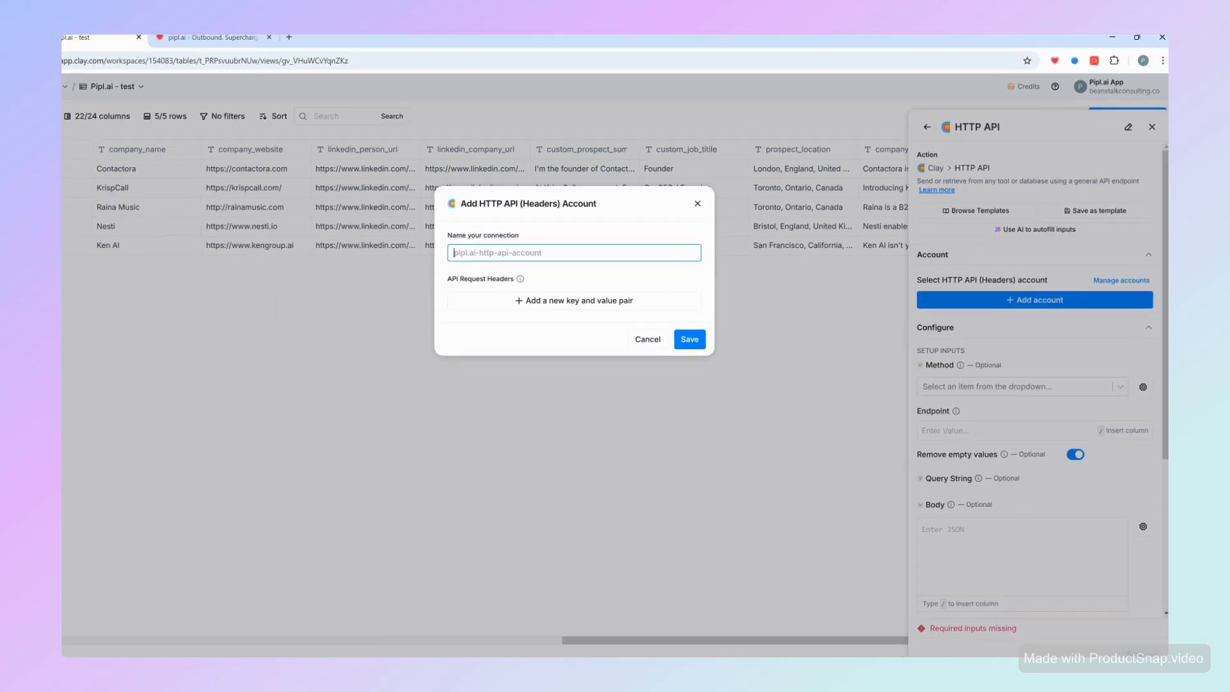
key("BackSpace")
key("BackSpace")
type("ai")
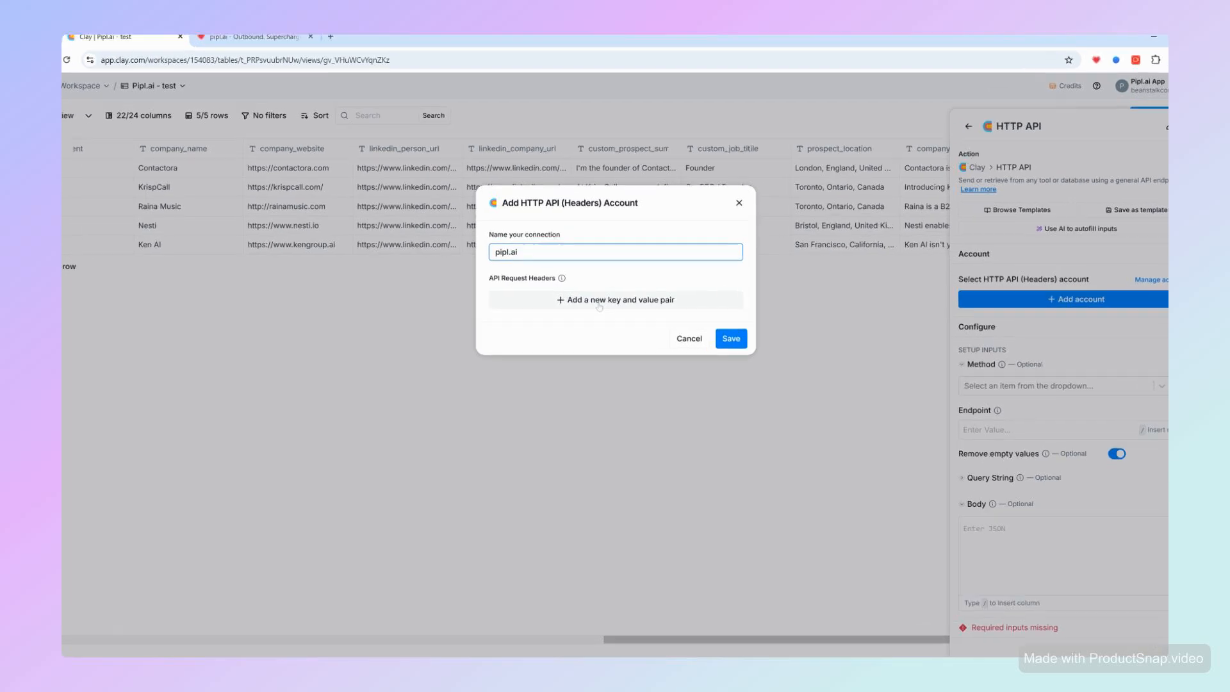
left_click(599, 301)
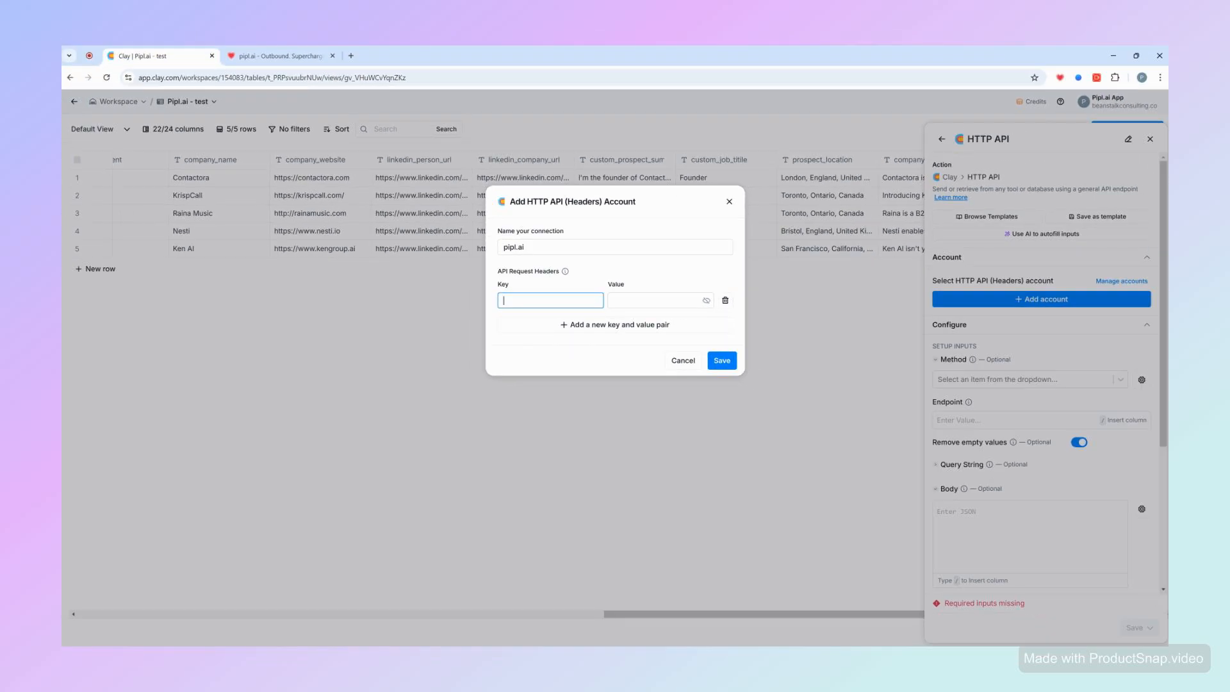
type("x-api-key")
left_click(653, 300)
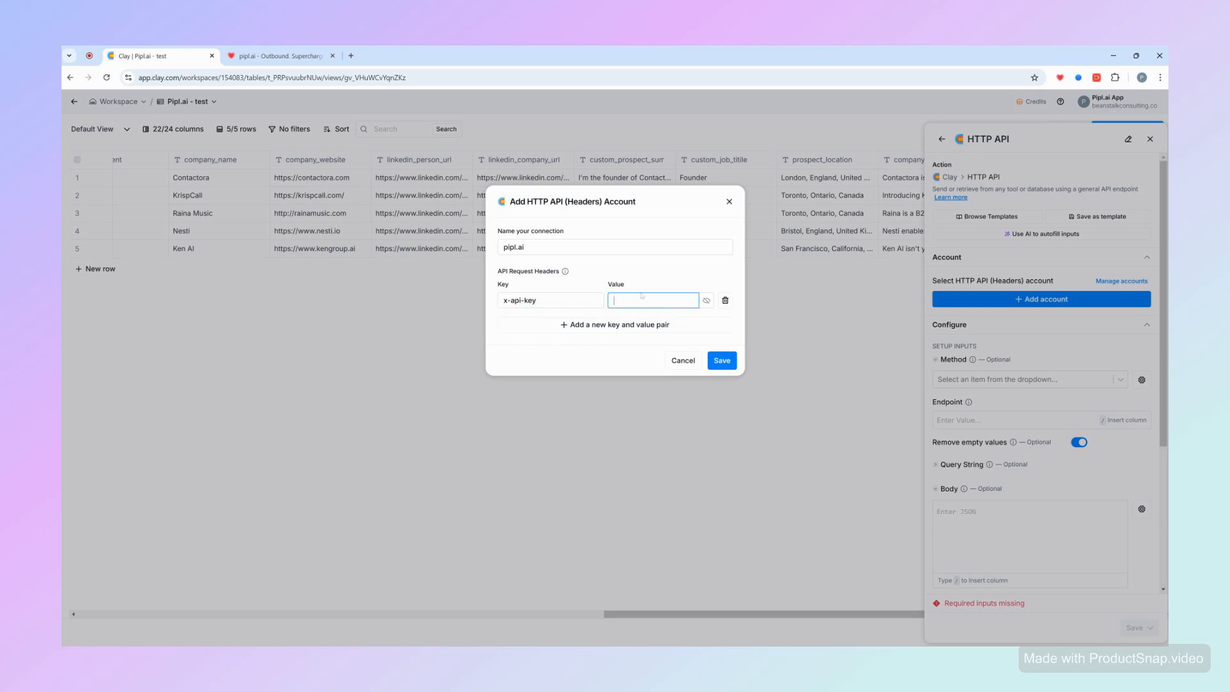
- In pipl.ai, open the API Access settings and copy the API key
left_click(280, 56)
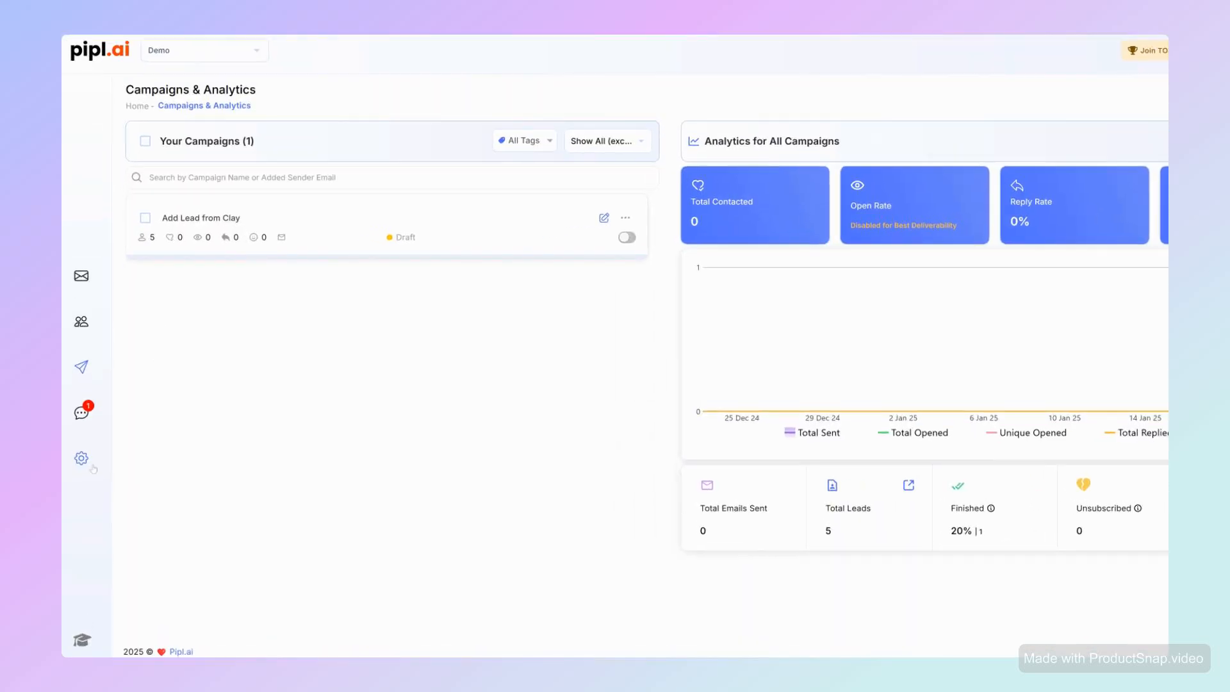
left_click(89, 465)
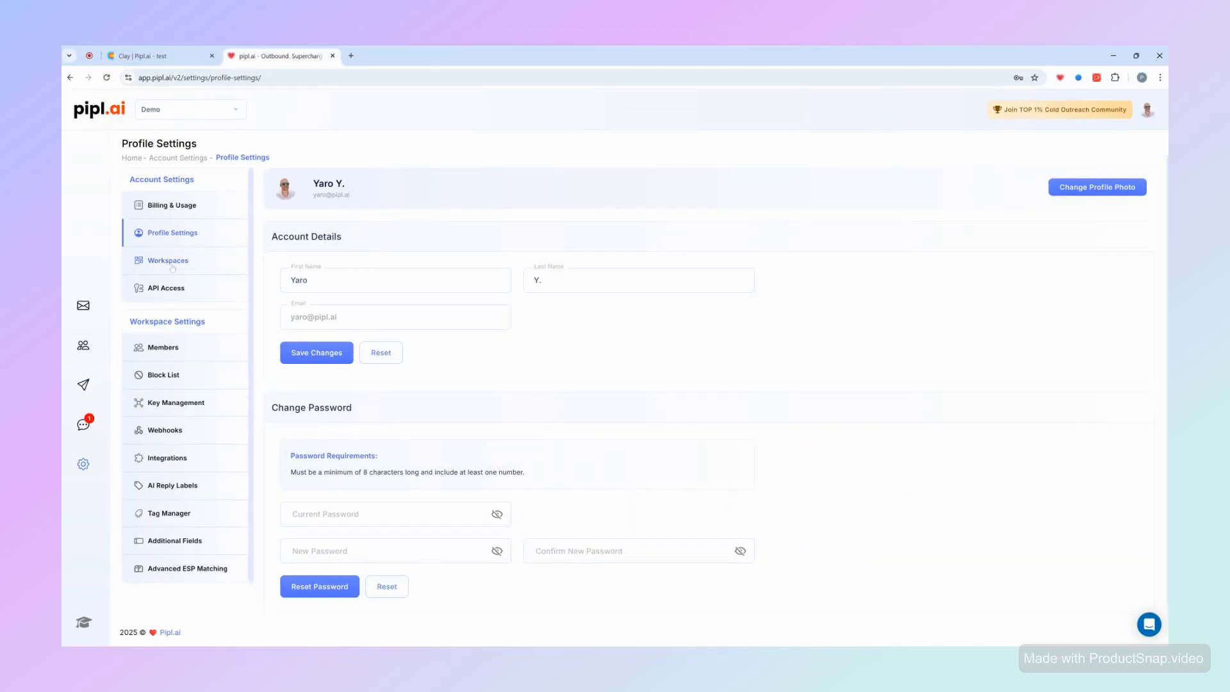
left_click(173, 294)
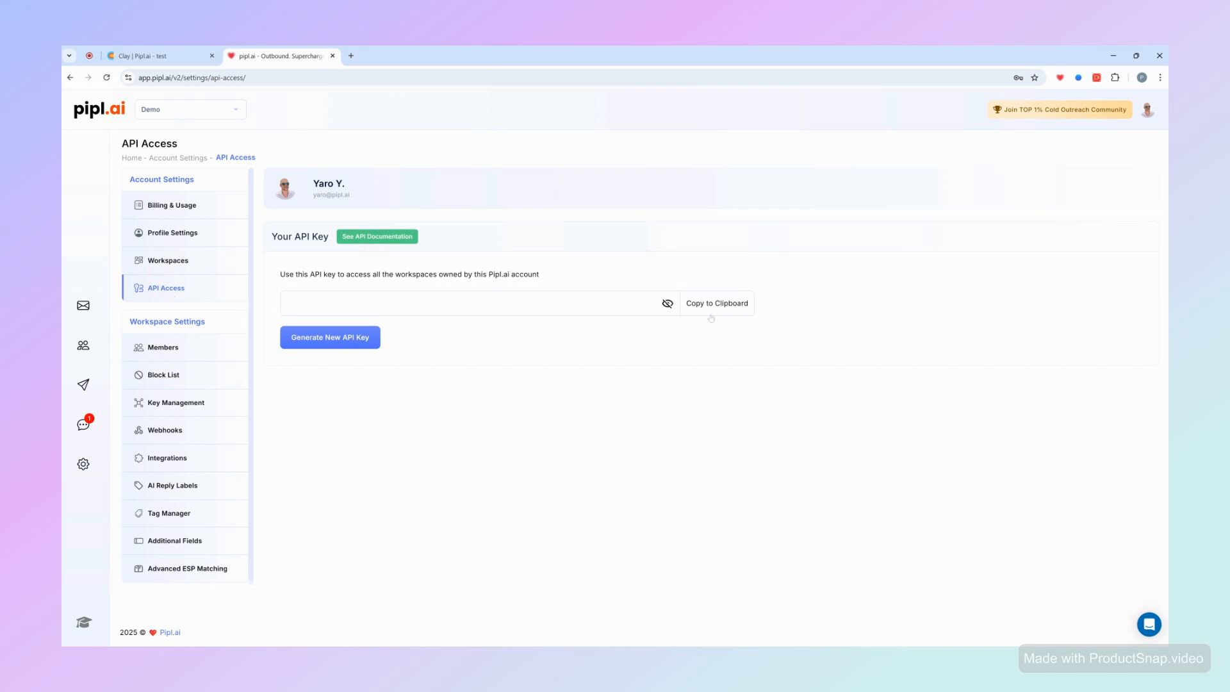
left_click(721, 307)
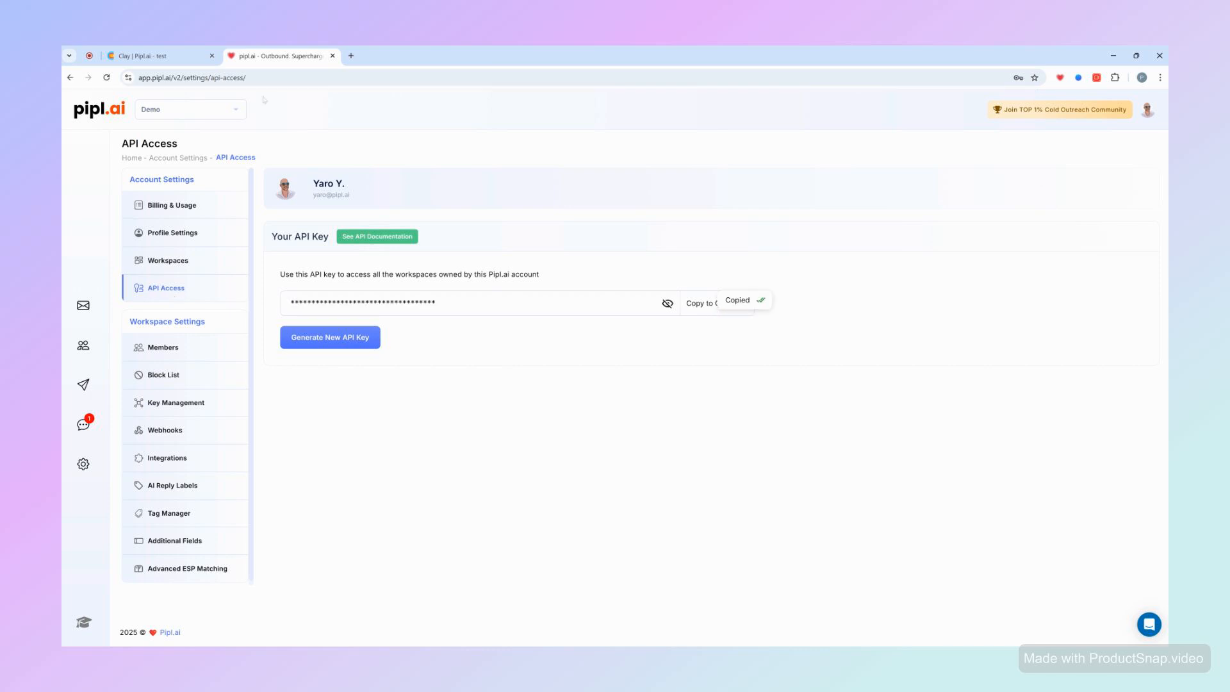
- Paste the API key as the x-api-key header value and save the account
left_click(168, 57)
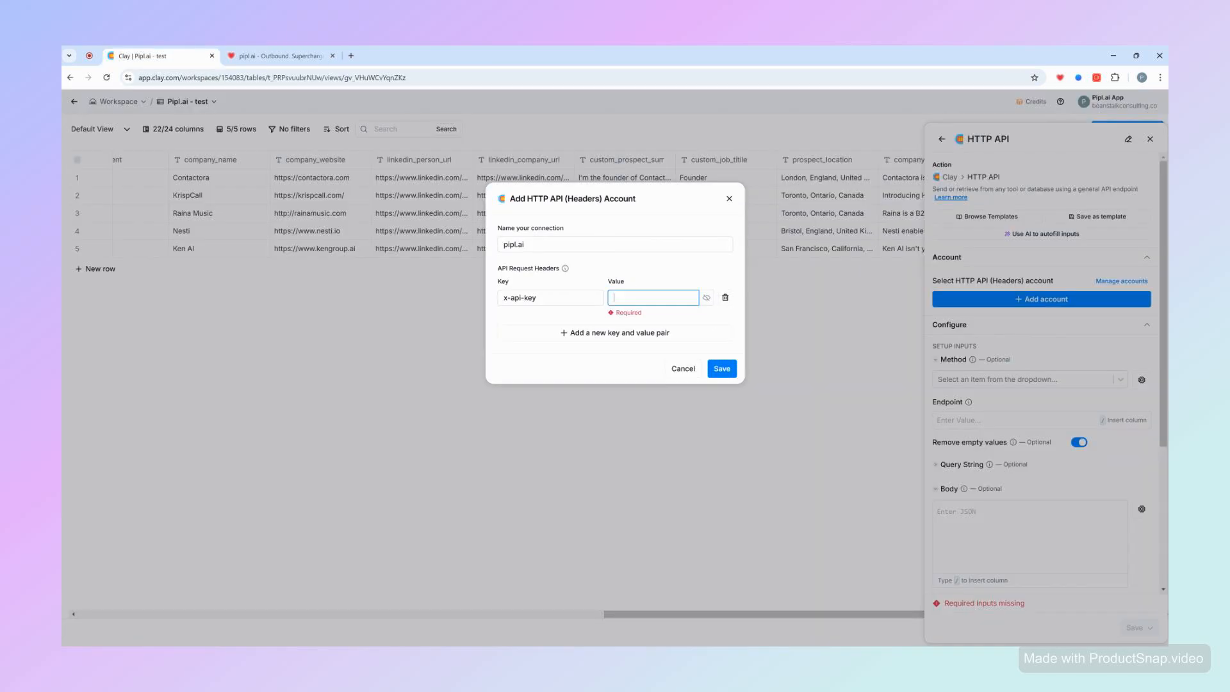
key("ctrl+v")
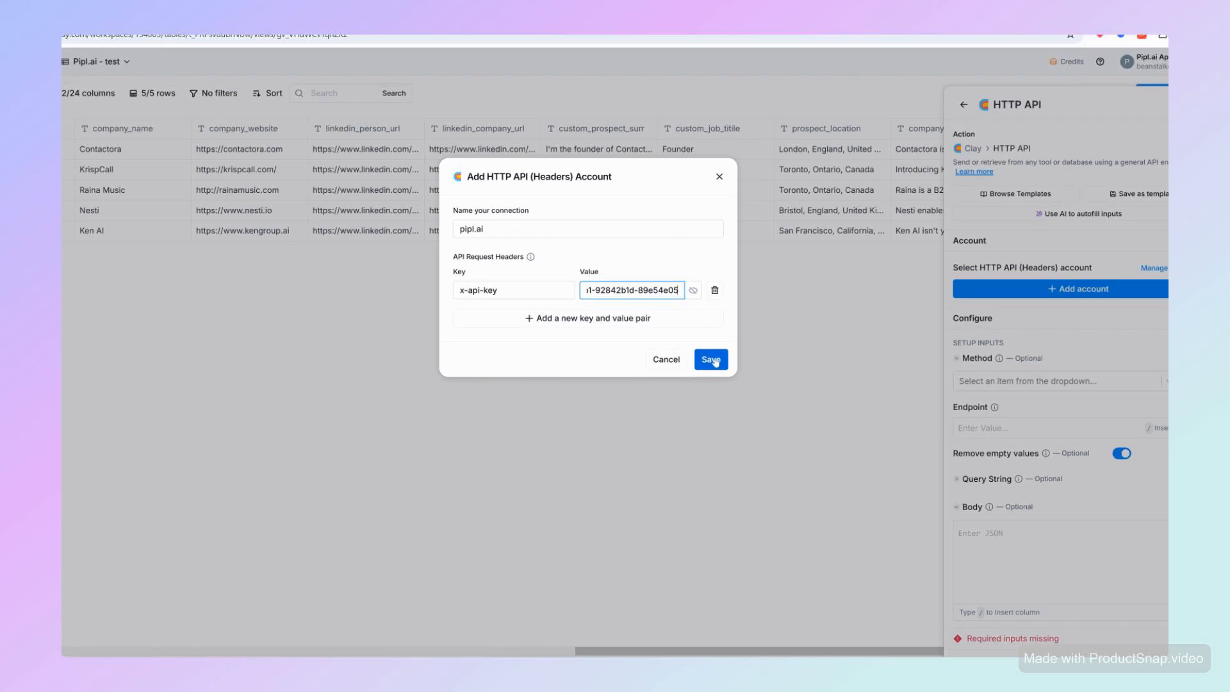
left_click(724, 362)
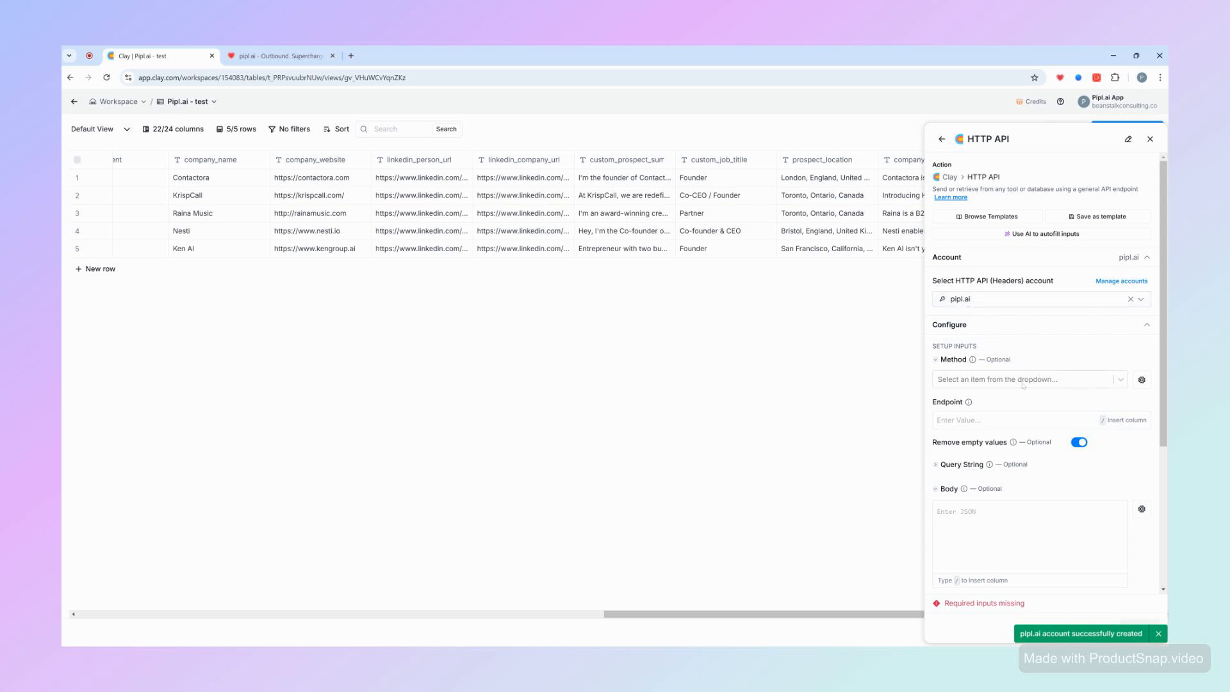
scroll(978, 358, "down", 1)
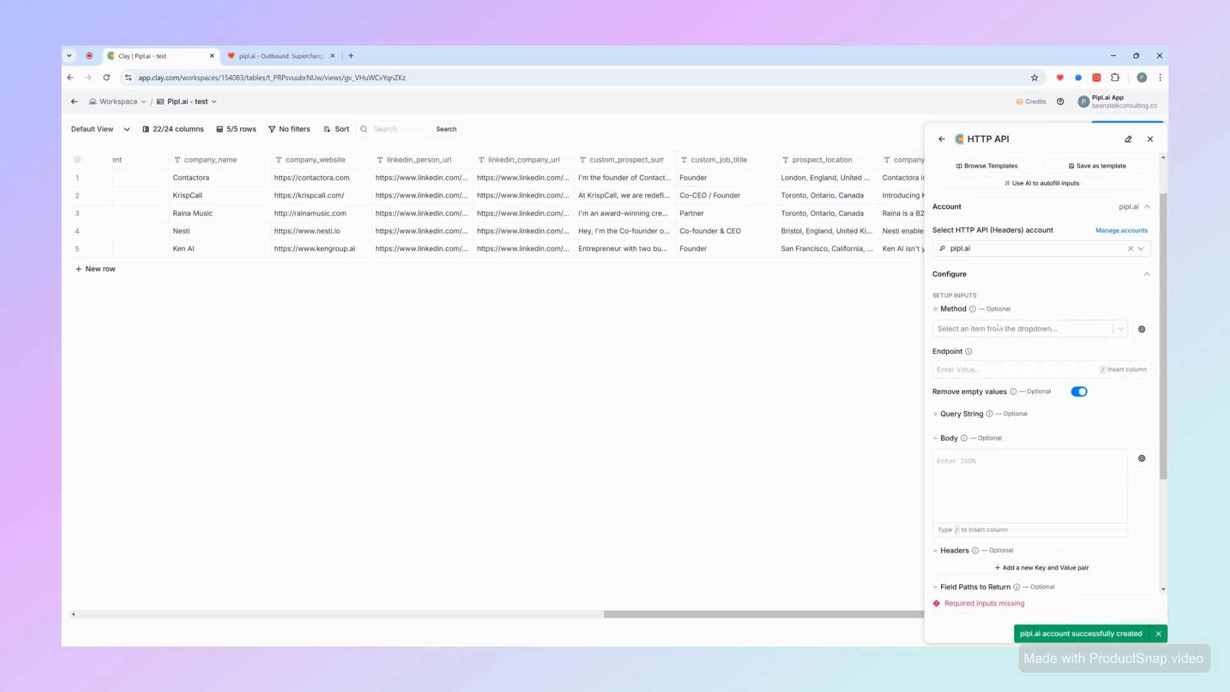
left_click(979, 330)
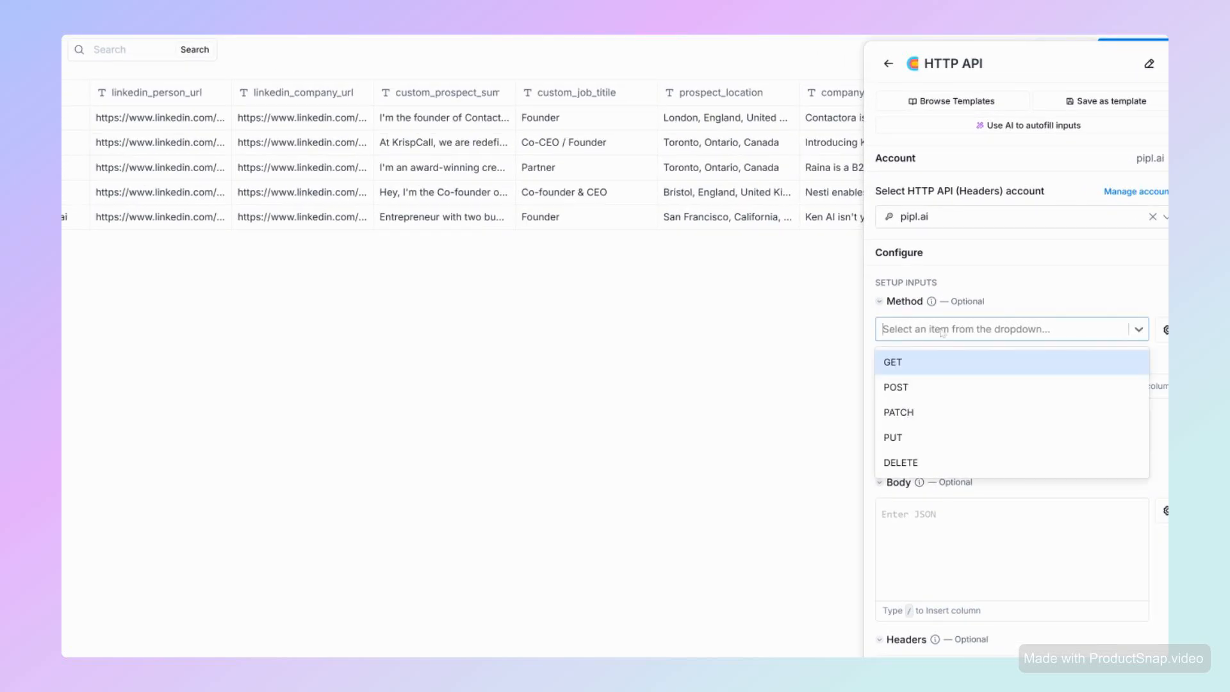
left_click(920, 390)
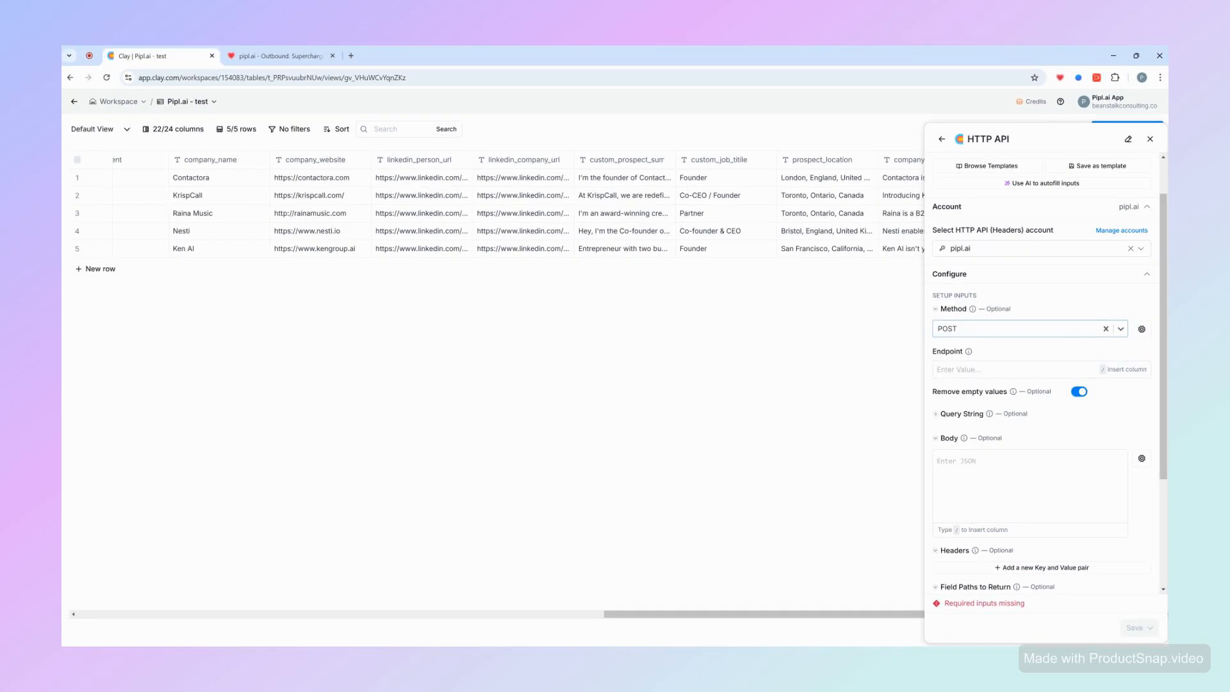
left_click(1008, 370)
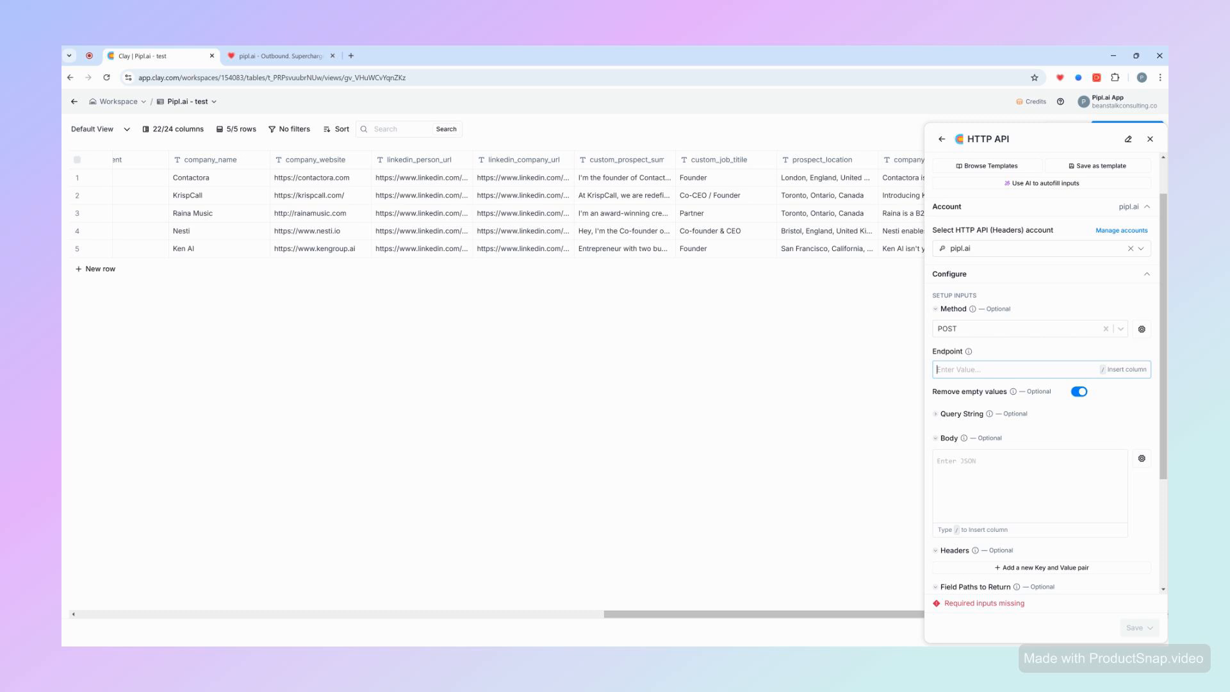
key("ctrl+v")
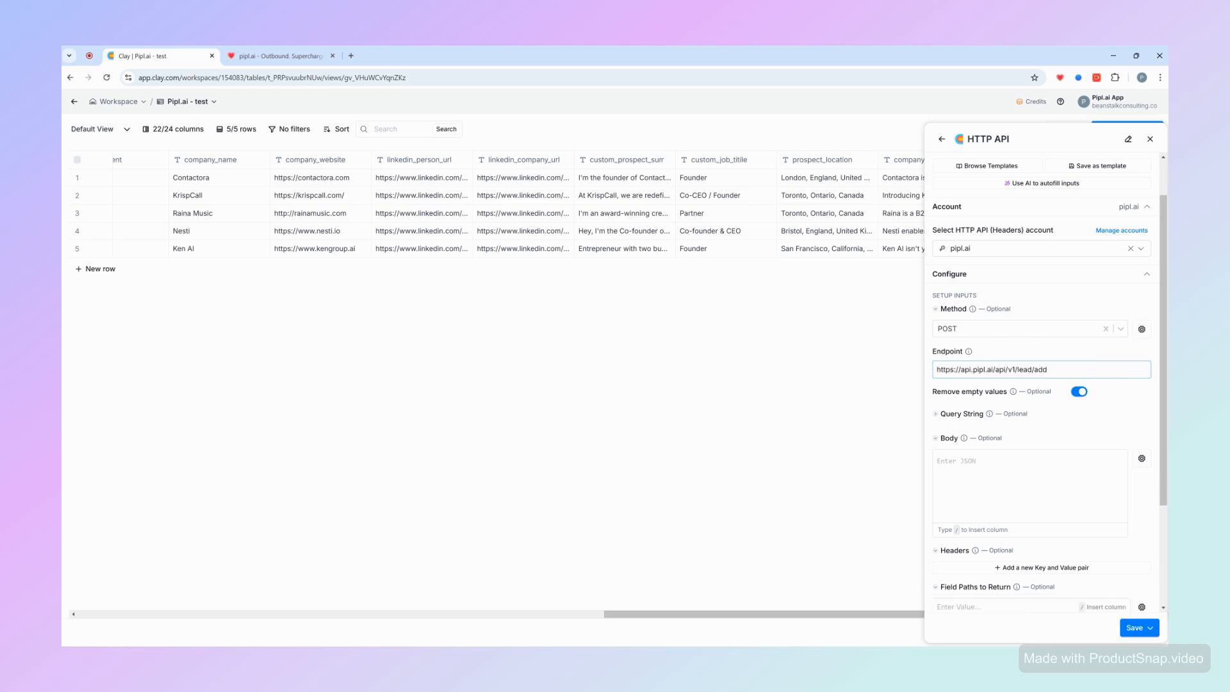
- Paste the JSON lead template into the request body
scroll(1030, 378, "down", 3)
left_click(1029, 340)
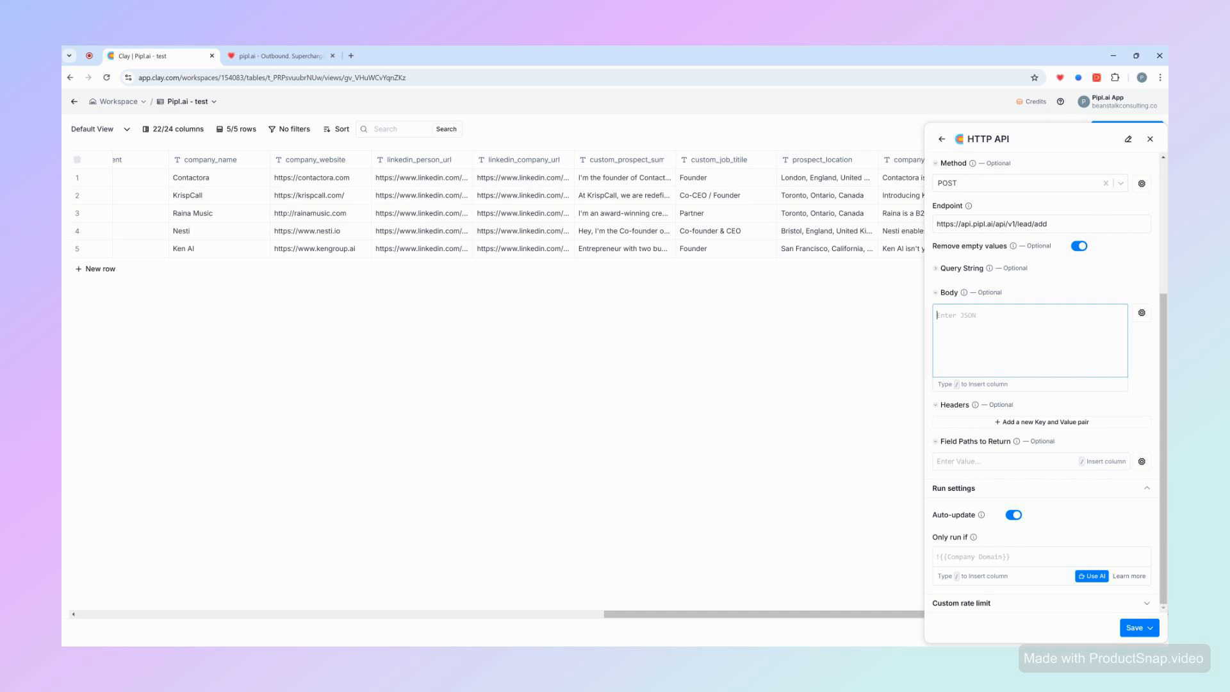
key("alt+Tab")
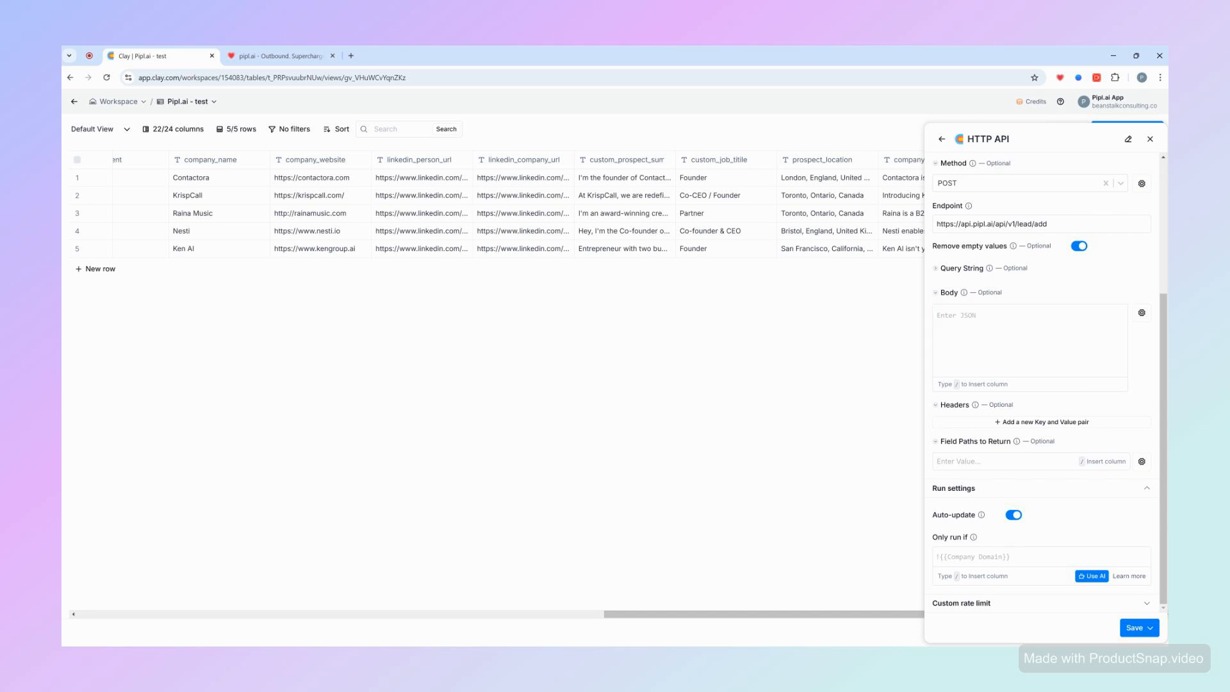
key("alt+Tab")
key("ctrl+v")
scroll(1041, 378, "up", 5)
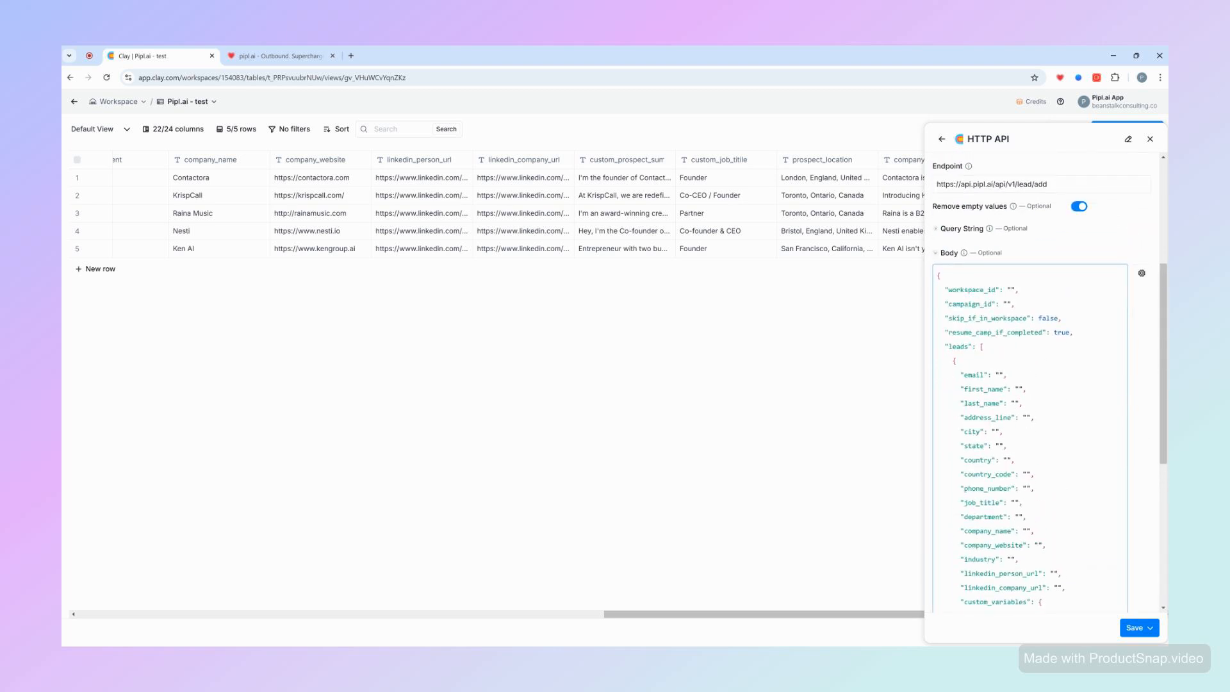
- Copy the Demo workspace ID in pipl.ai and paste it as the body's workspace_id value
left_click(277, 56)
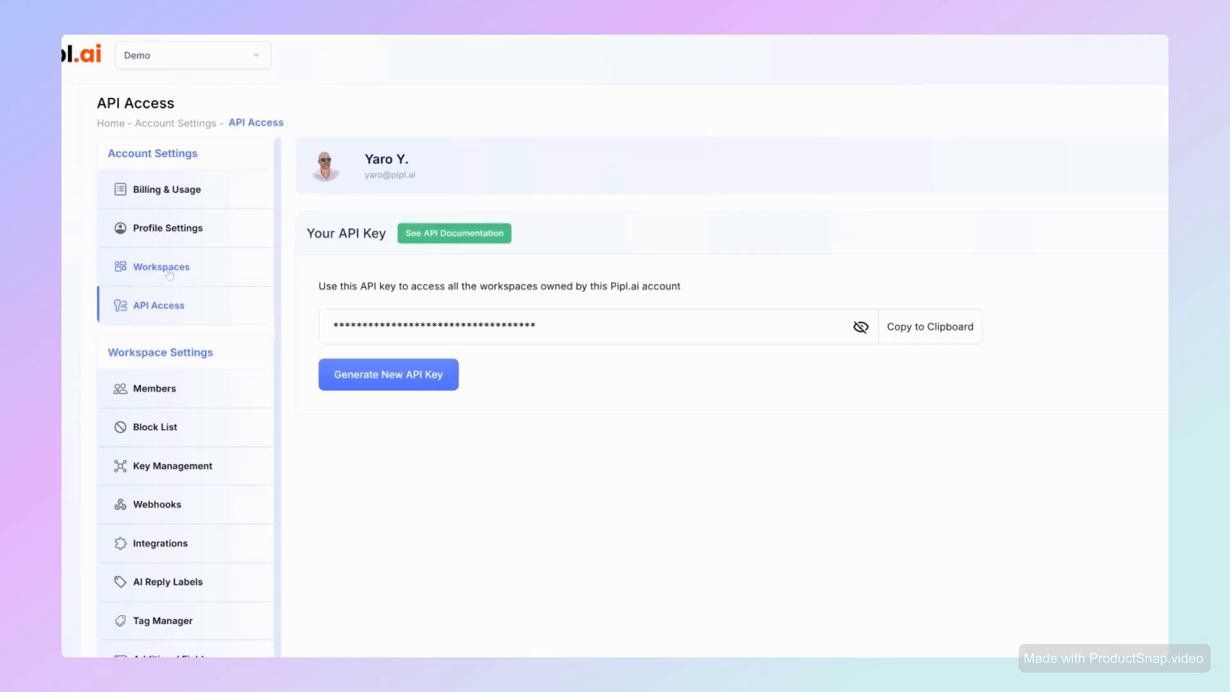
left_click(168, 274)
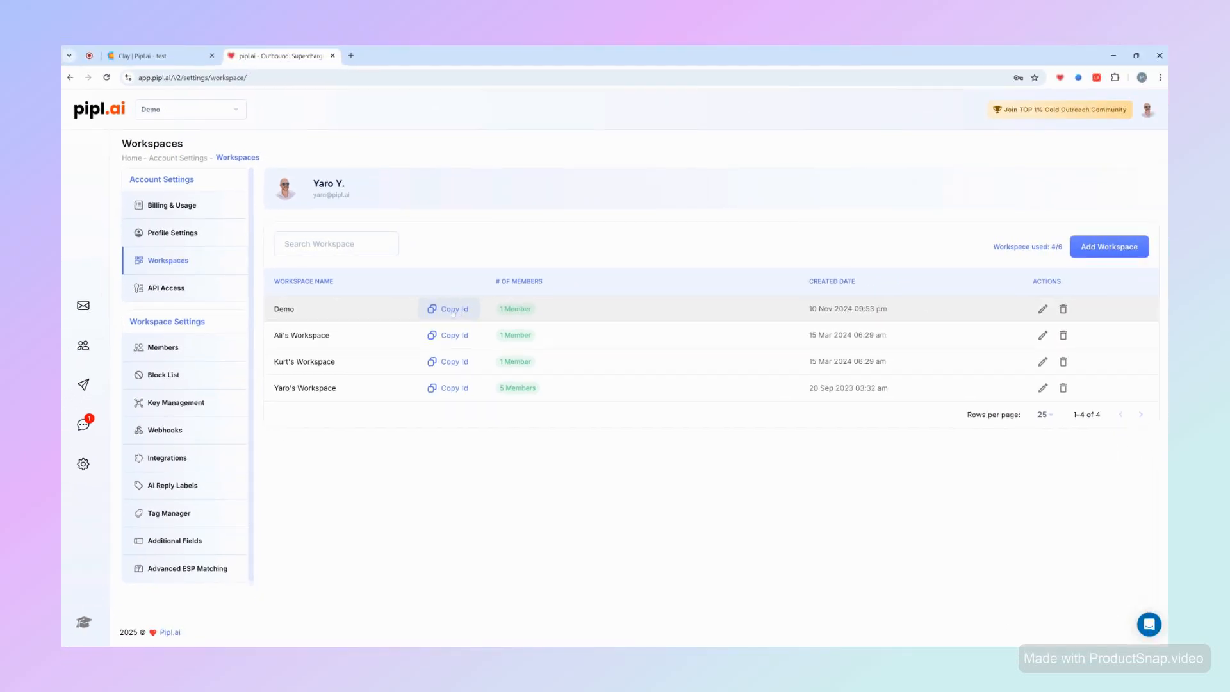
left_click(453, 310)
left_click(147, 56)
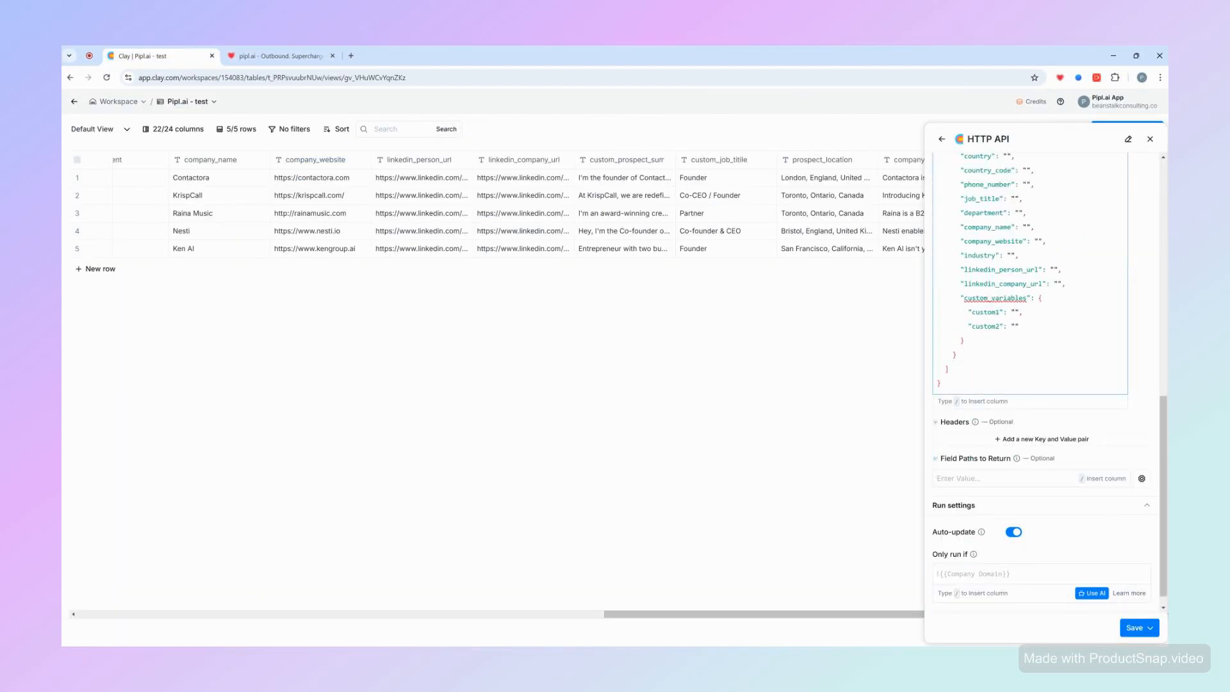
scroll(1029, 272, "up", 5)
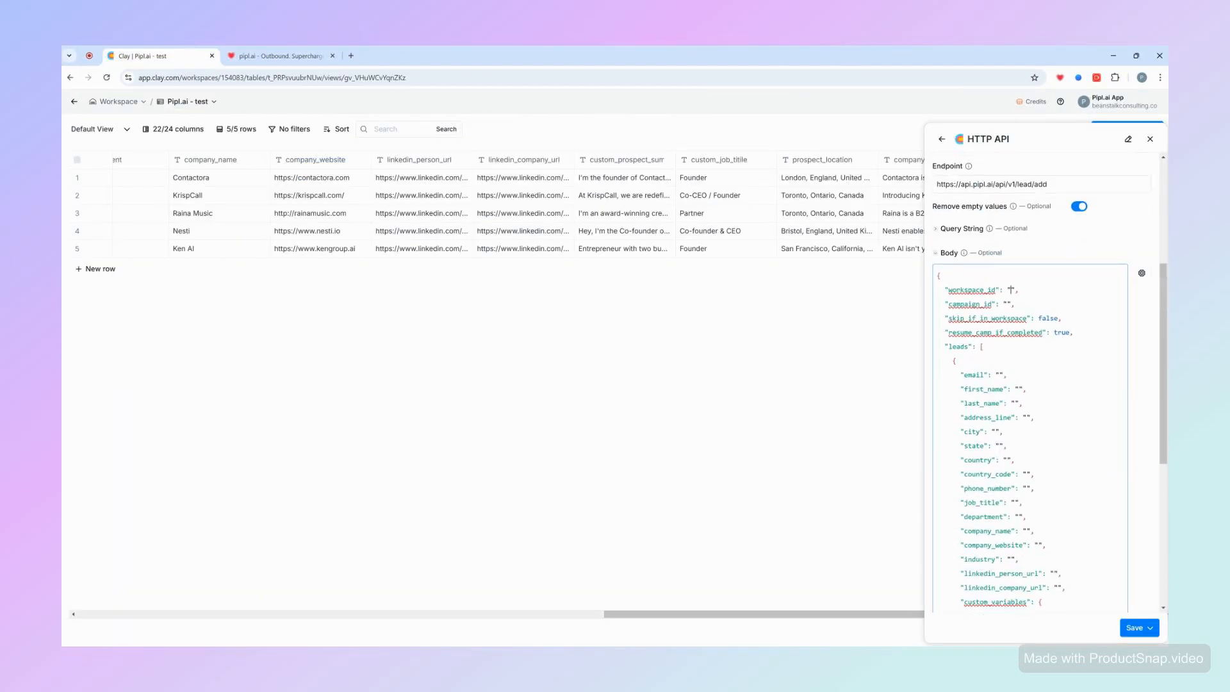
key("ctrl+v")
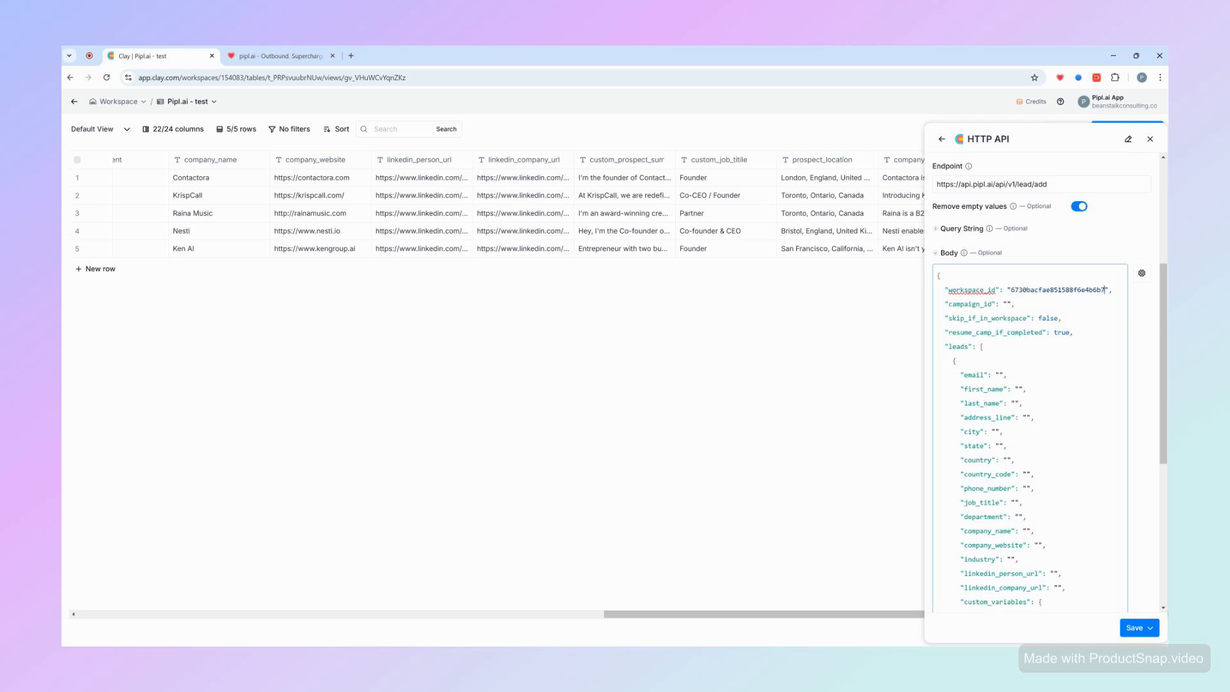
- Copy the Add Lead from Clay campaign ID from its URL and paste it as campaign_id
left_click(326, 51)
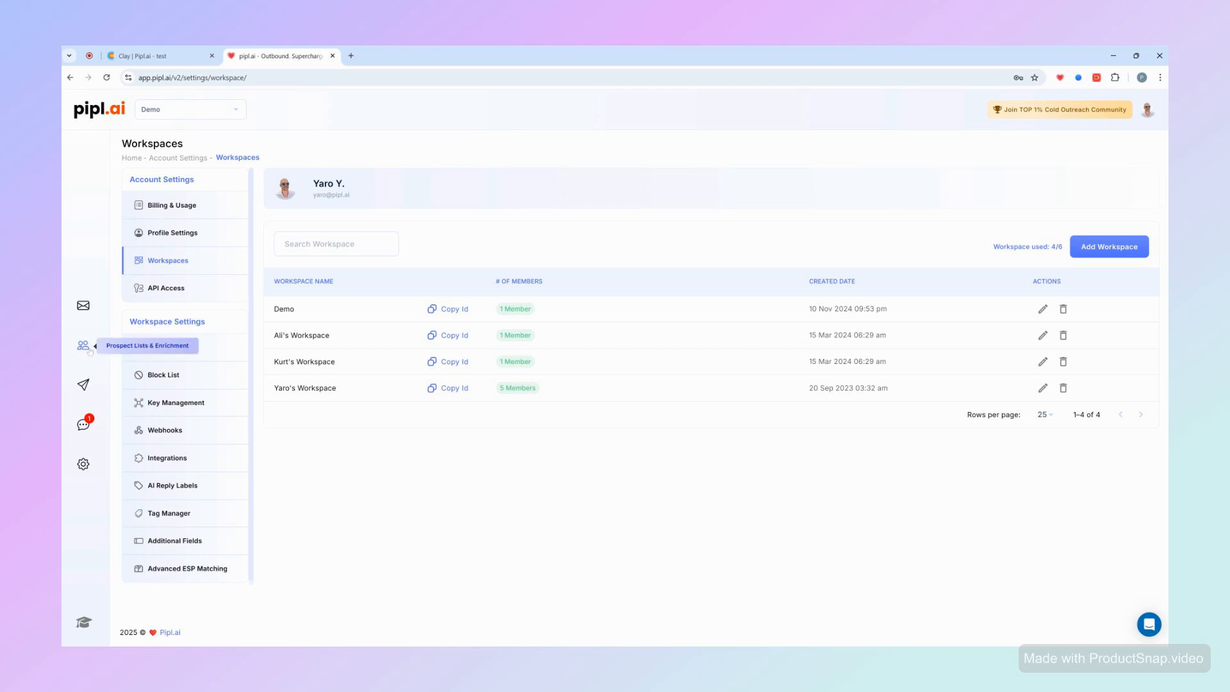
left_click(83, 384)
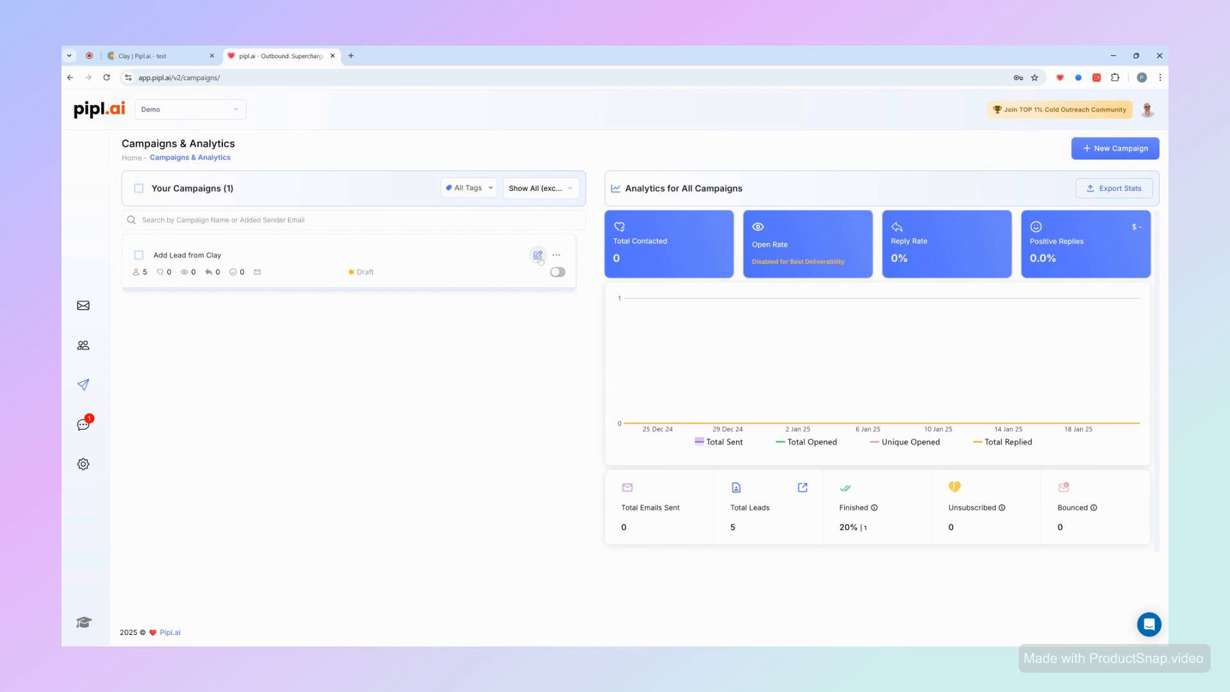
left_click(538, 256)
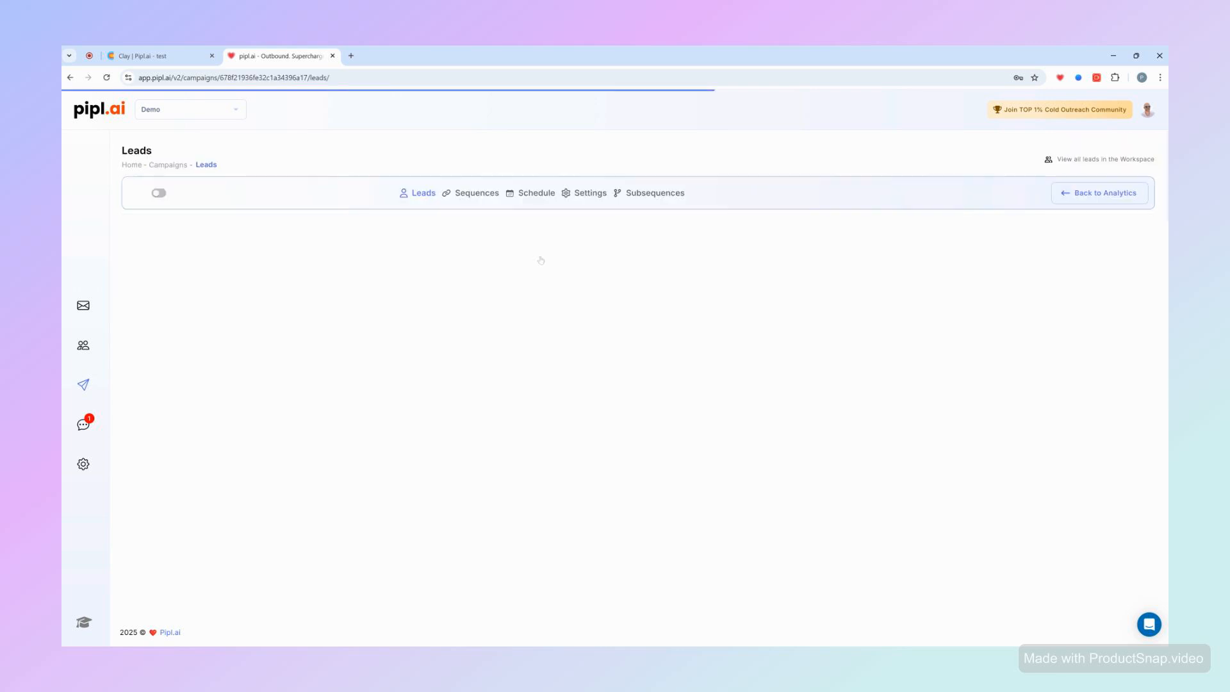
double_click(275, 77)
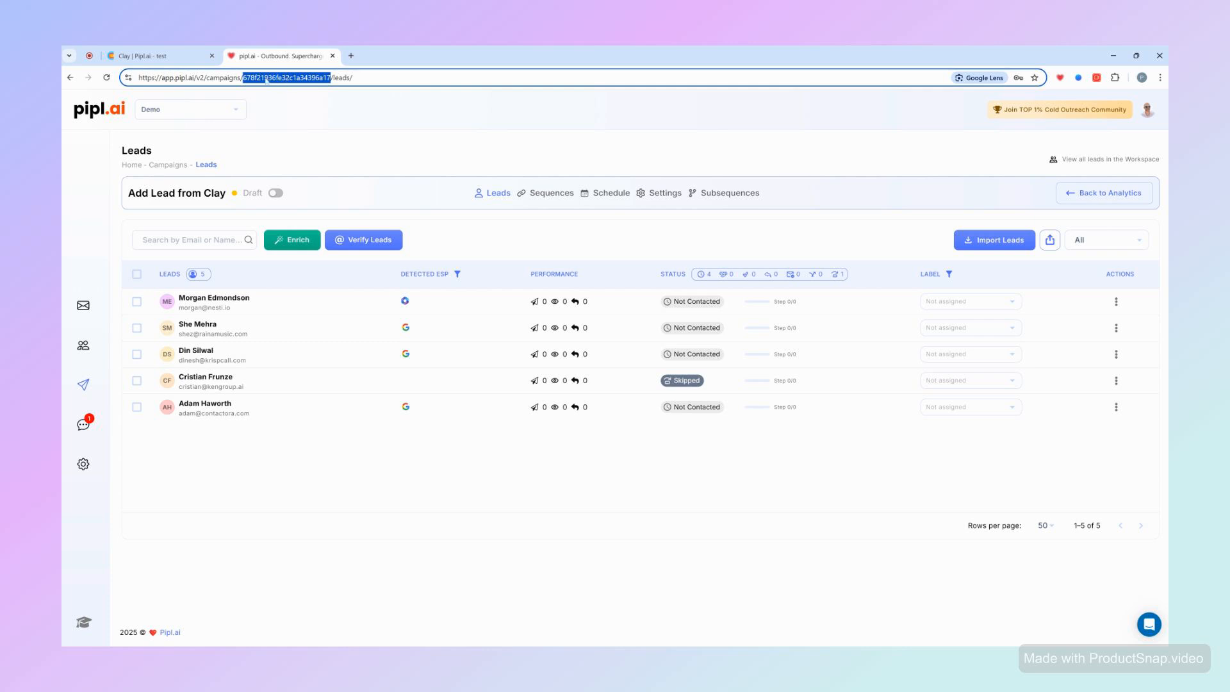
left_click(179, 59)
scroll(1044, 365, "up", 5)
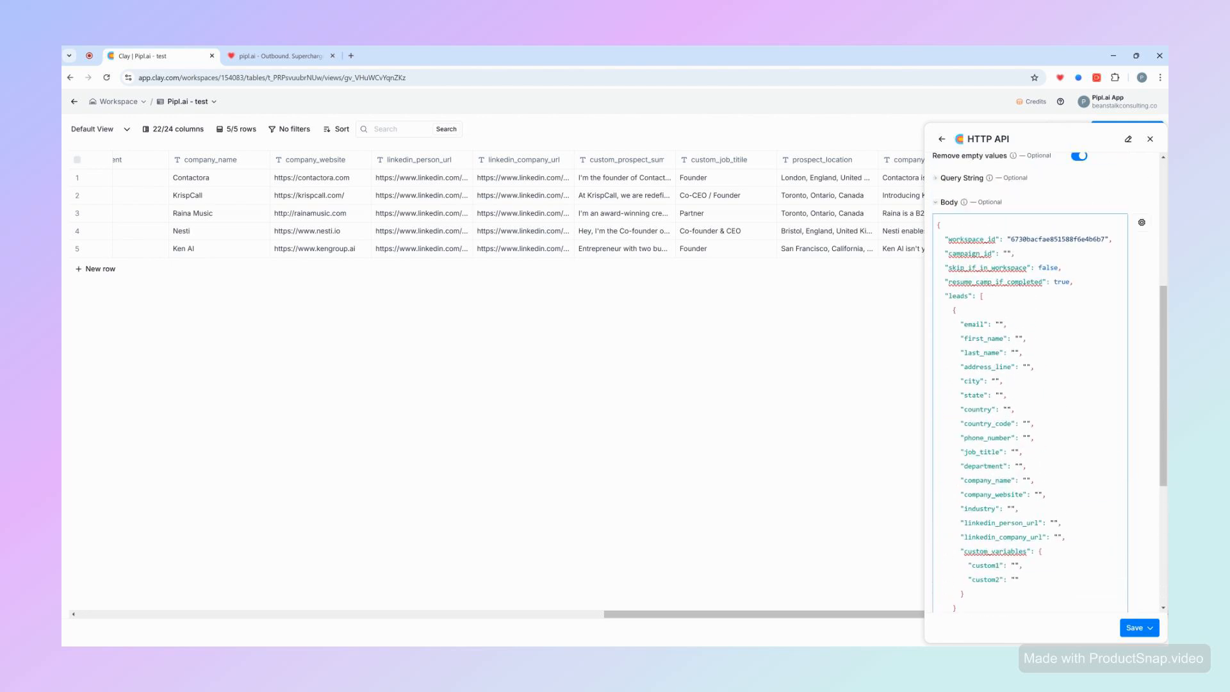
key("ctrl+v")
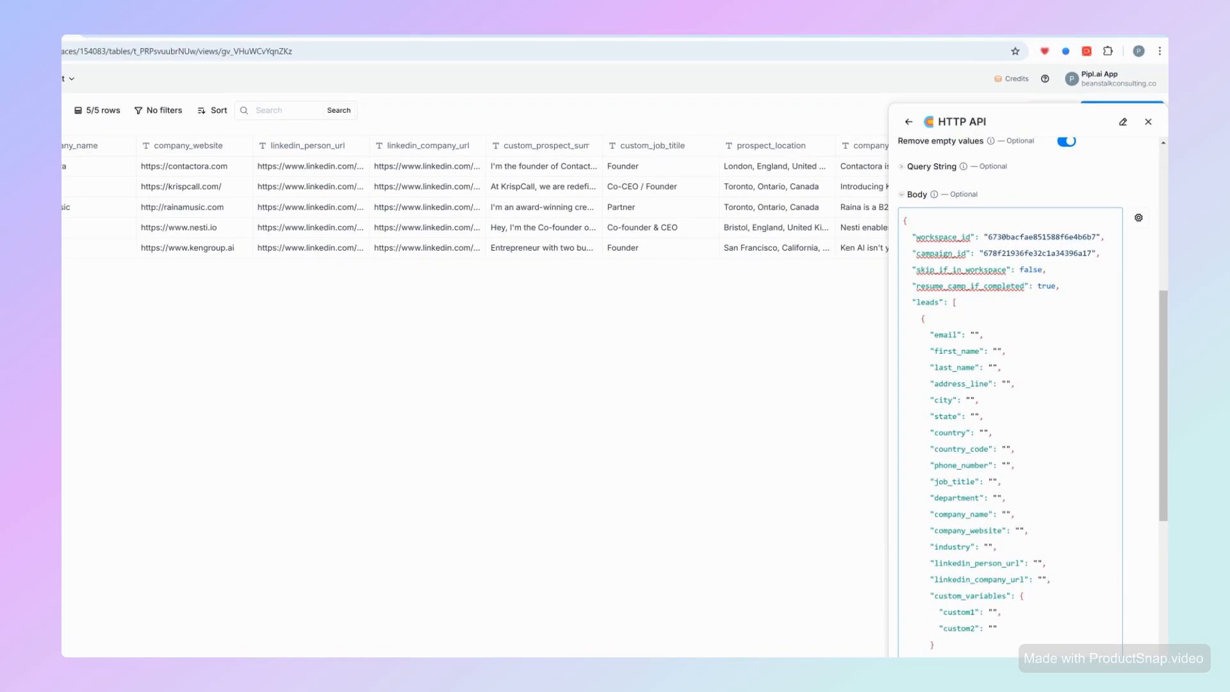
- Set skip_if_in_workspace to true in the request body
key("BackSpace")
key("BackSpace")
key("BackSpace")
key("BackSpace")
key("BackSpace")
key("BackSpace")
type("true")
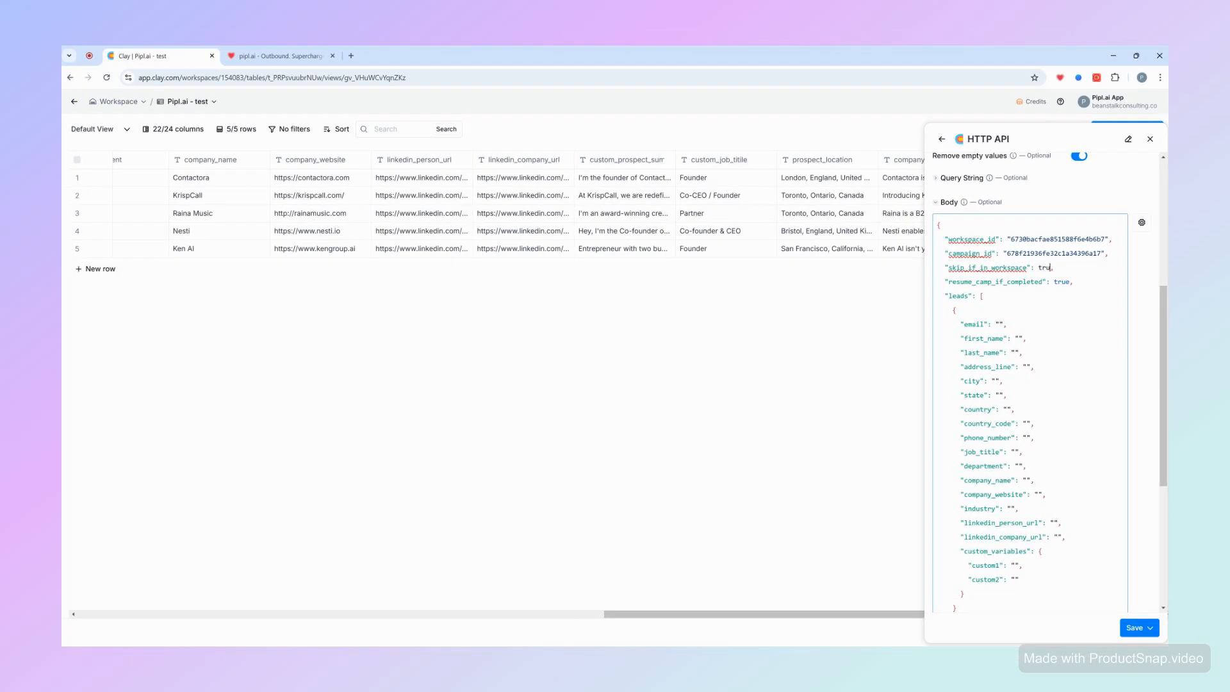
left_click(1006, 282)
scroll(1029, 385, "down", 2)
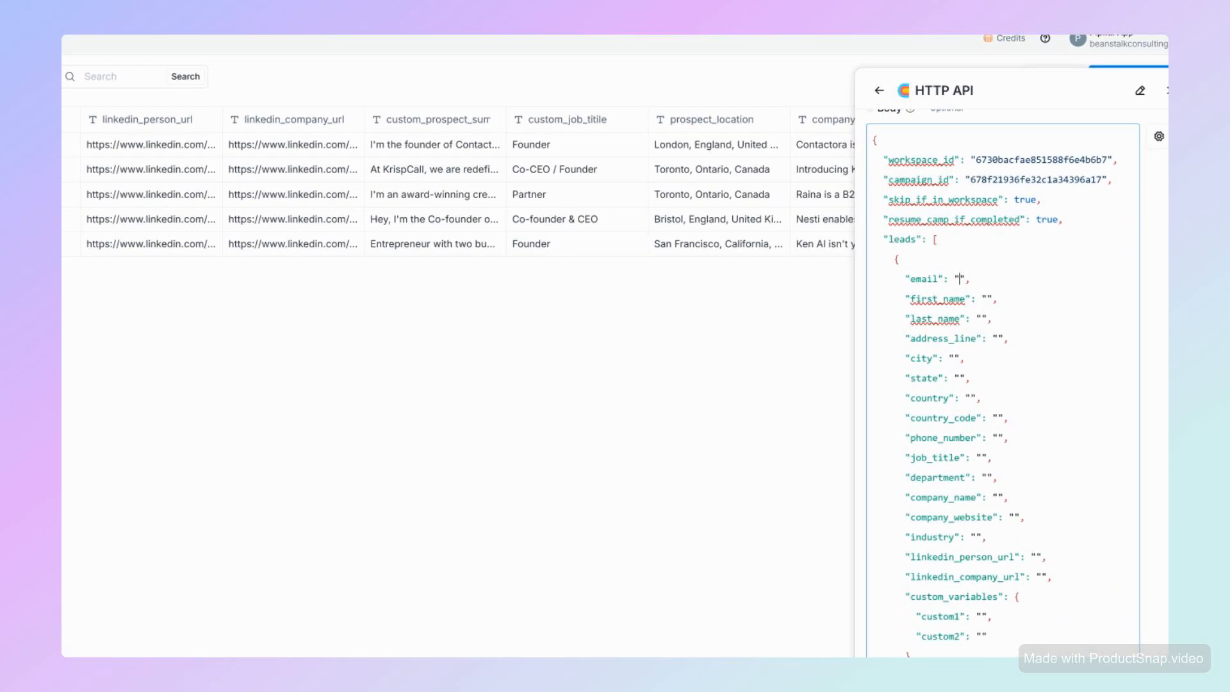
- Map the lead's email field to the Email column
type("/")
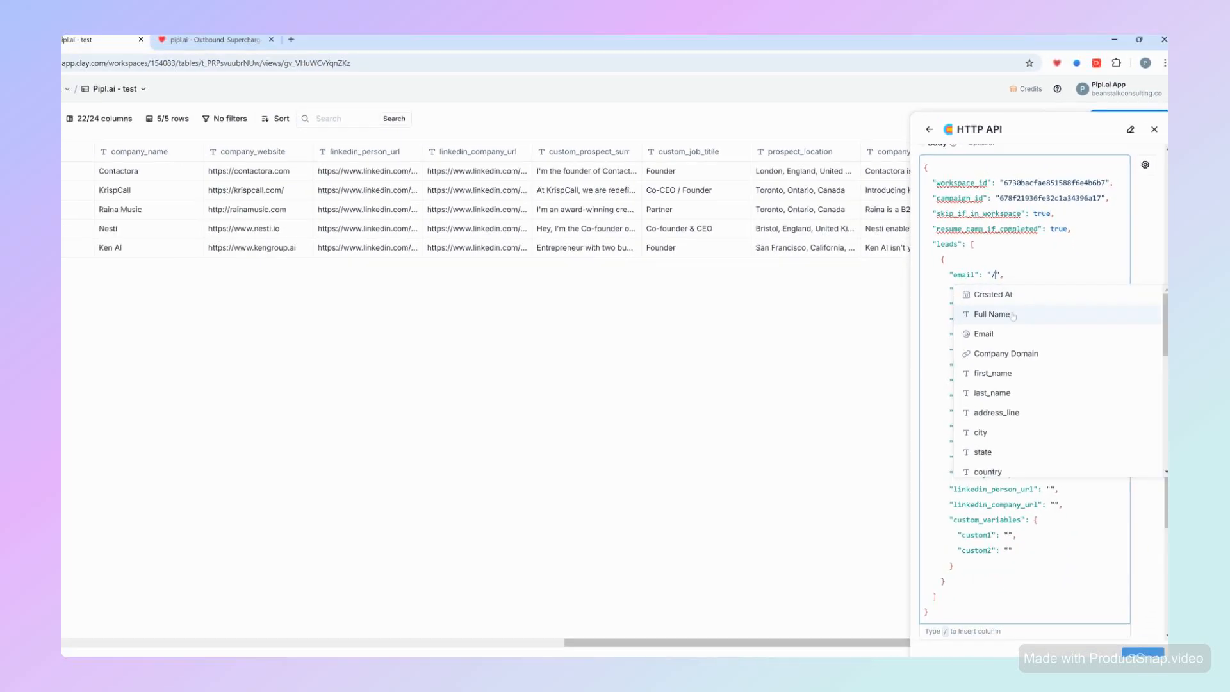
mouse_move(976, 355)
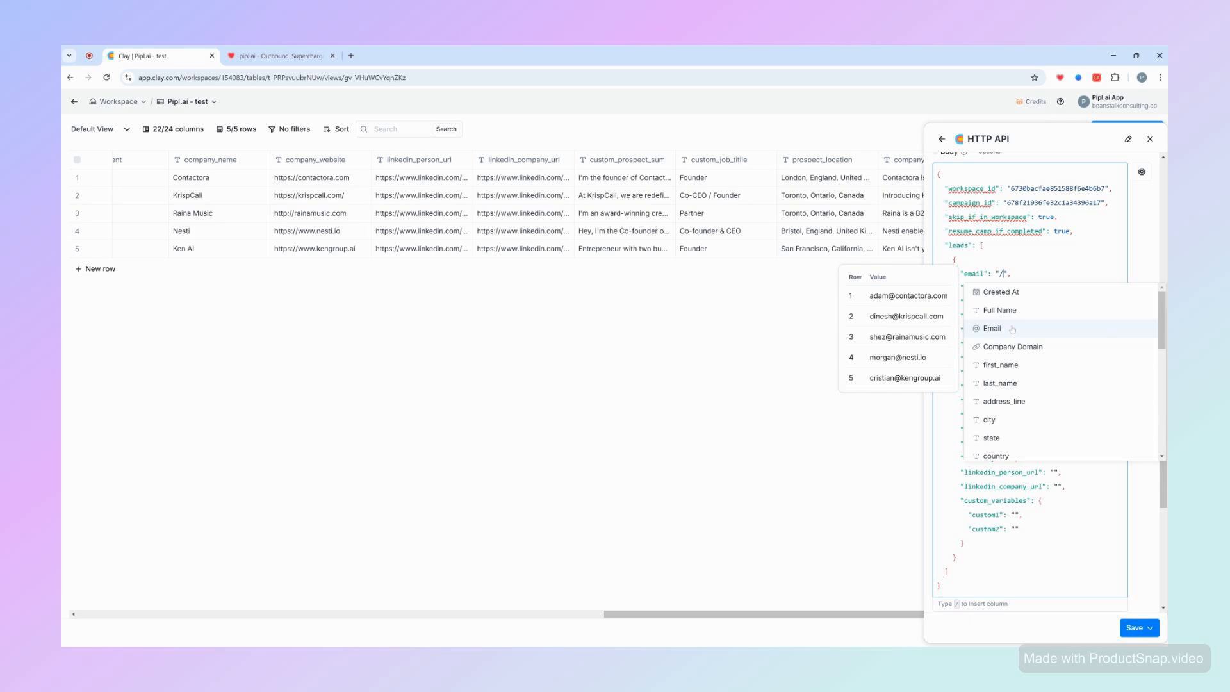
left_click(991, 328)
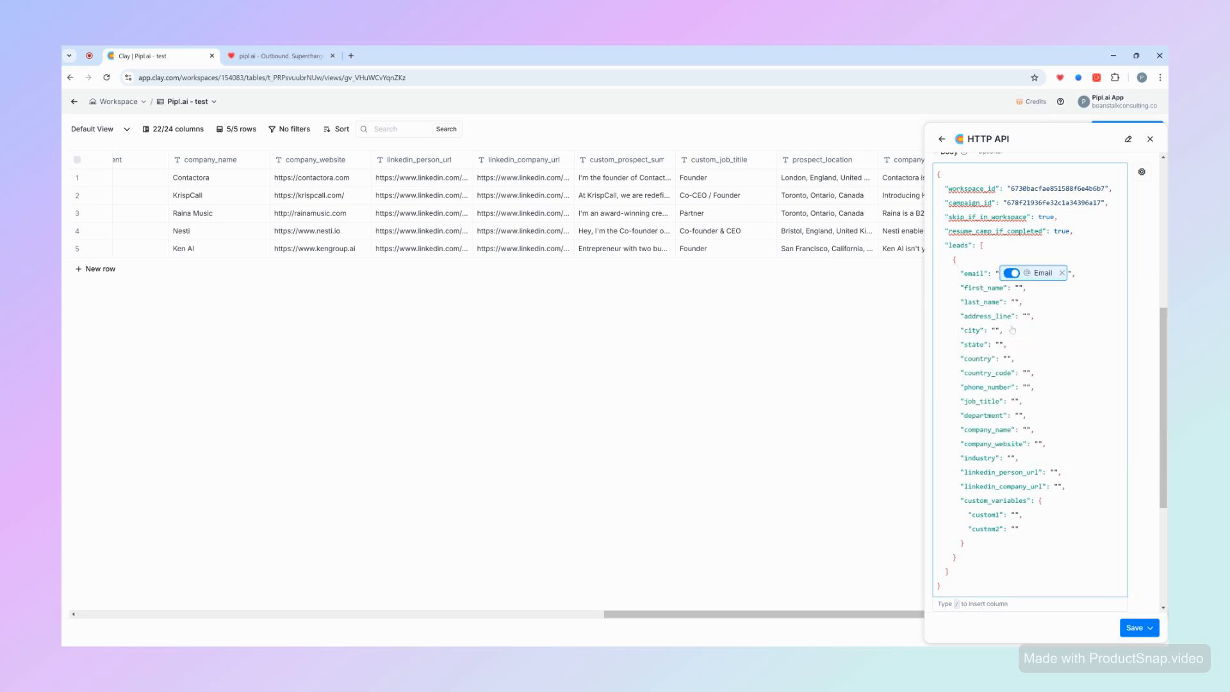
- Map the first_name field to the first_name column
left_click(1020, 287)
type("/")
scroll(1031, 398, "down", 5)
scroll(1031, 399, "up", 5)
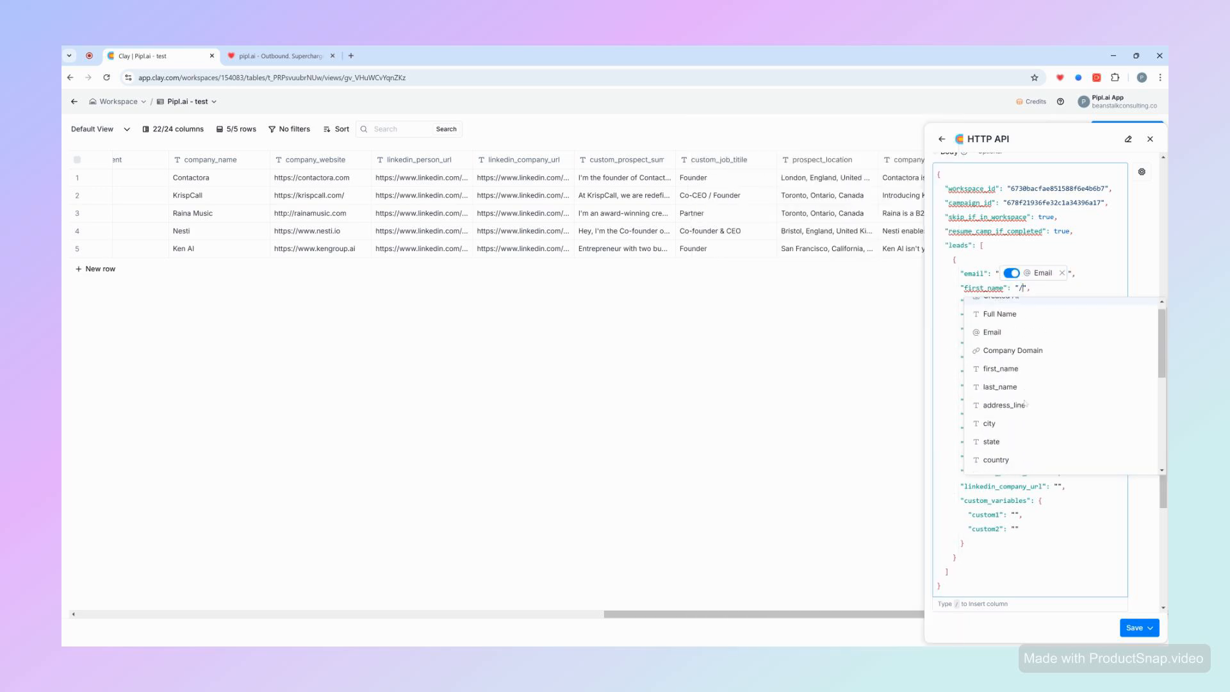
left_click(1012, 380)
- Map the last_name field to the last_name column
left_click(1018, 301)
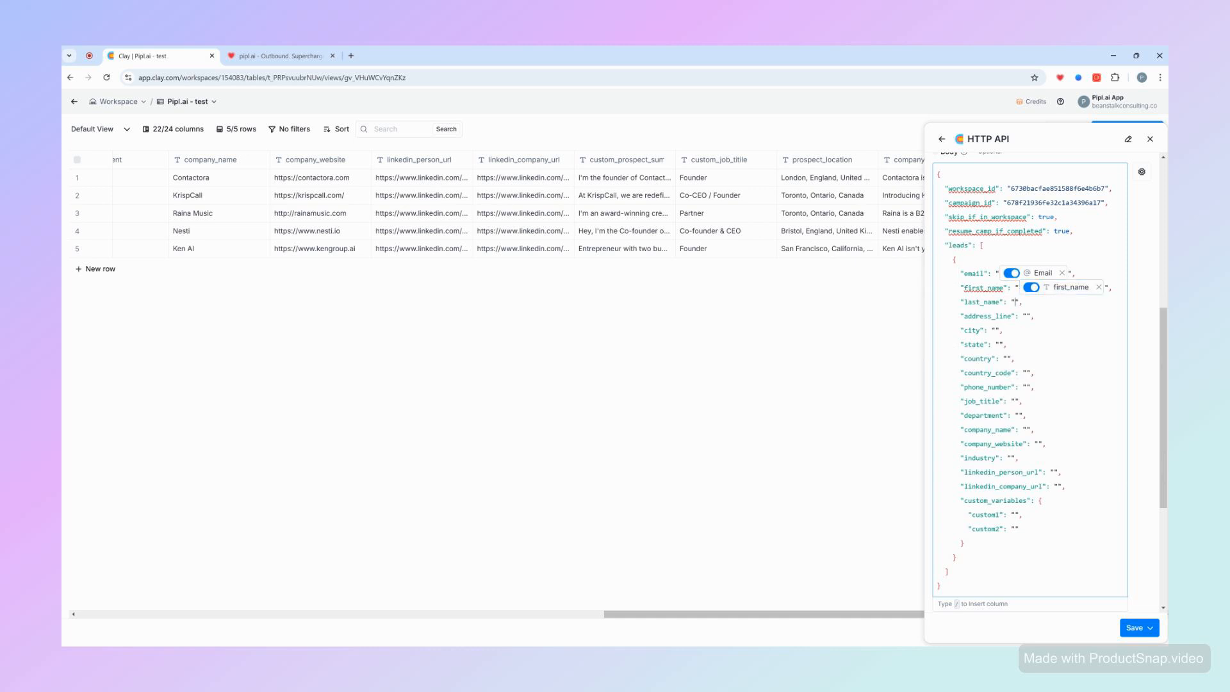
type("/")
left_click(1025, 411)
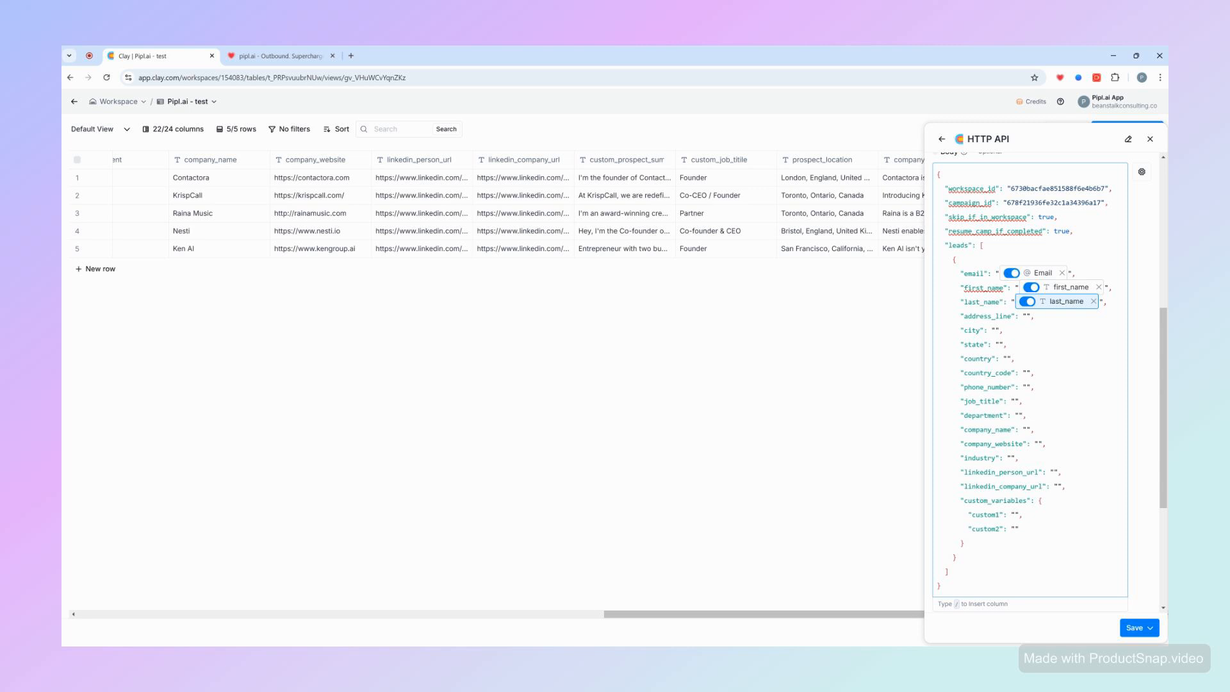
- Map the linkedin_person_url and linkedin_company_url fields to their matching columns
left_click(1053, 472)
type("/")
scroll(1050, 576, "down", 5)
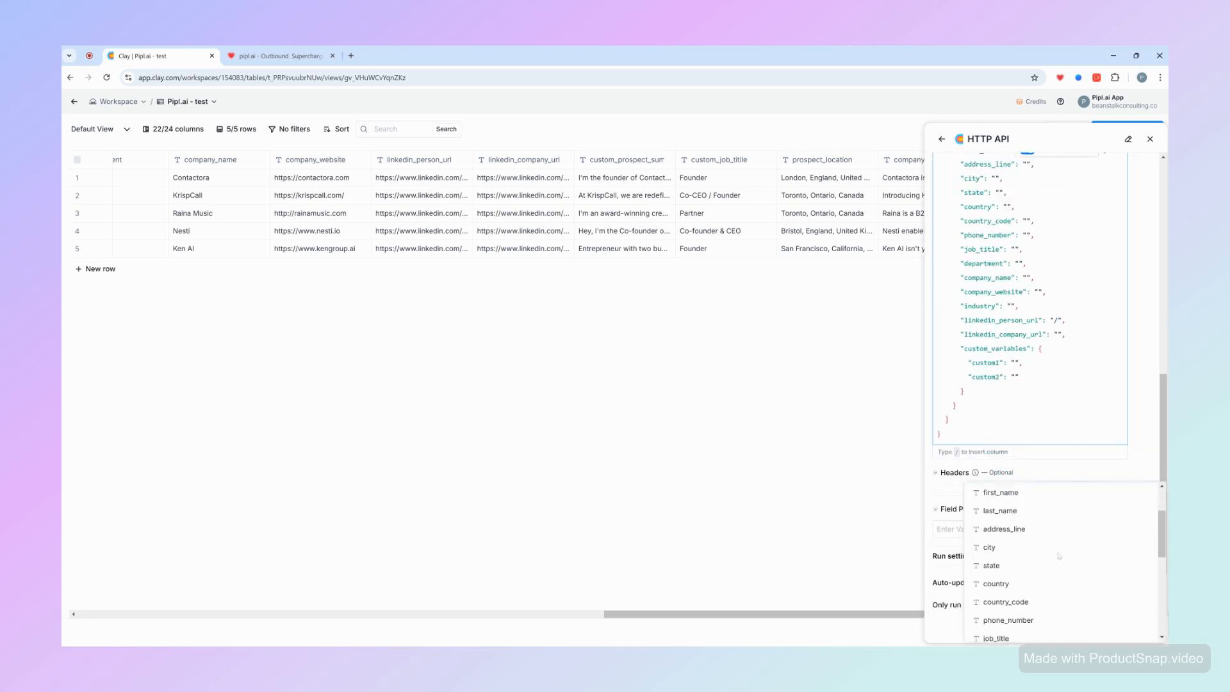
left_click(1051, 588)
left_click(1058, 349)
type("/")
scroll(1050, 461, "down", 3)
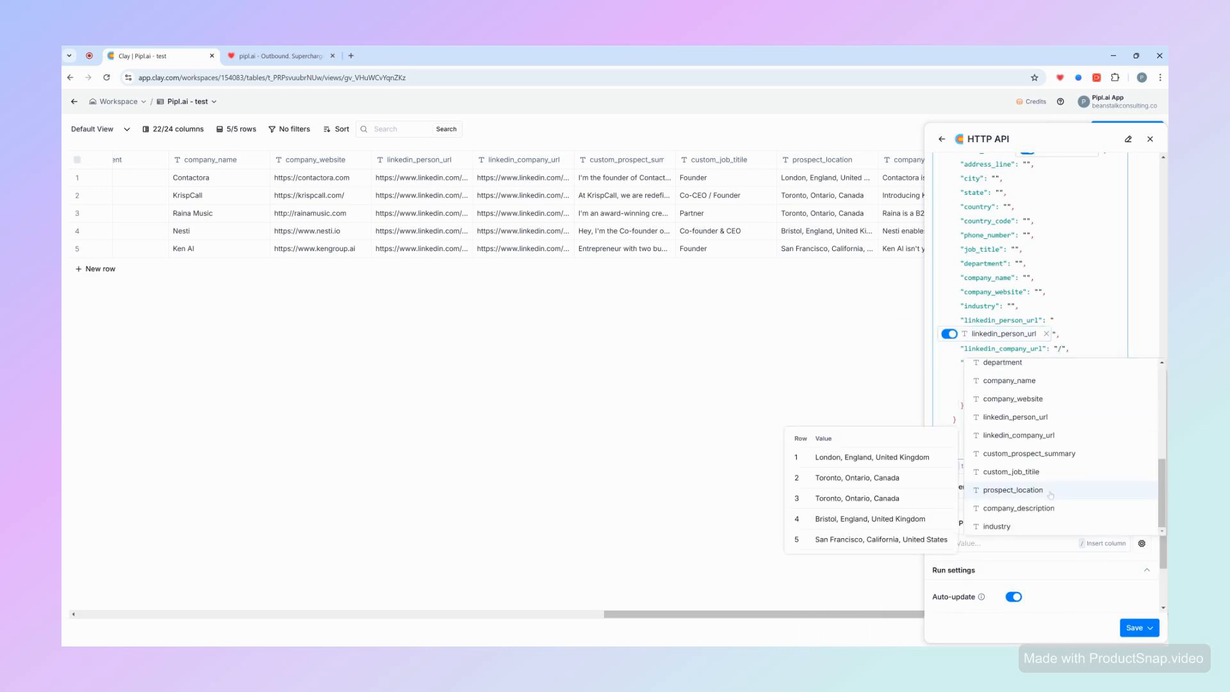
left_click(1062, 435)
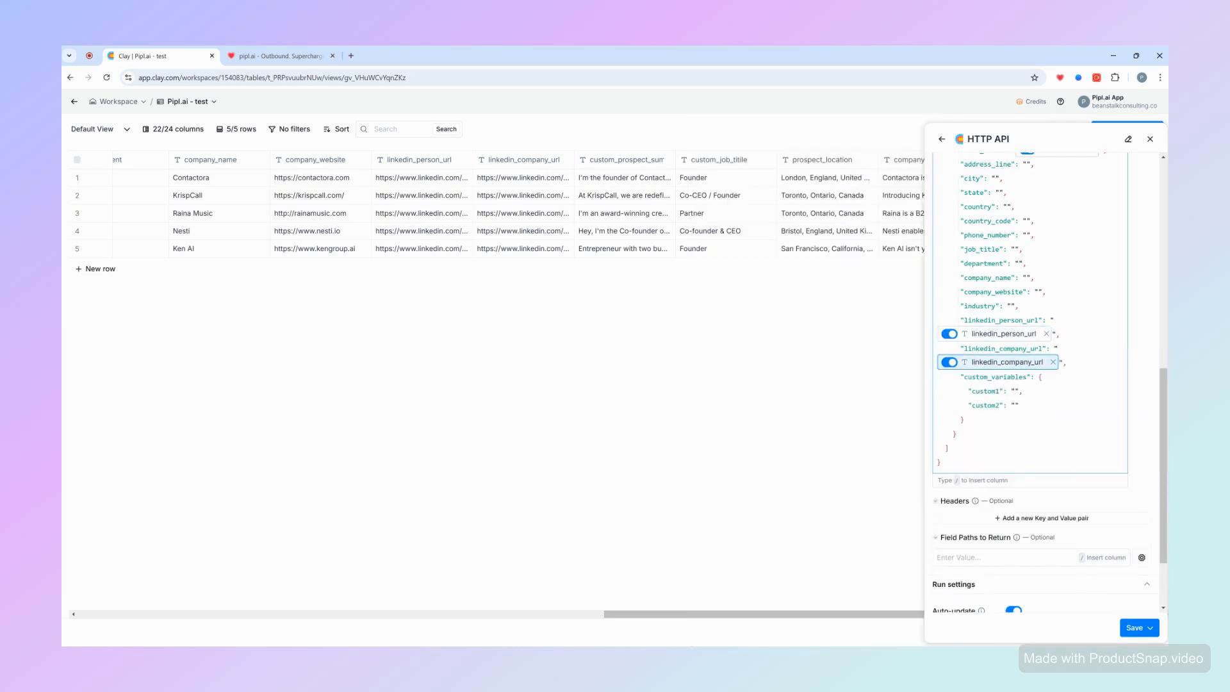
- Rename the custom variable keys custom1 and custom2 to prospect_location and company_description
left_click_drag(1000, 390, 971, 390)
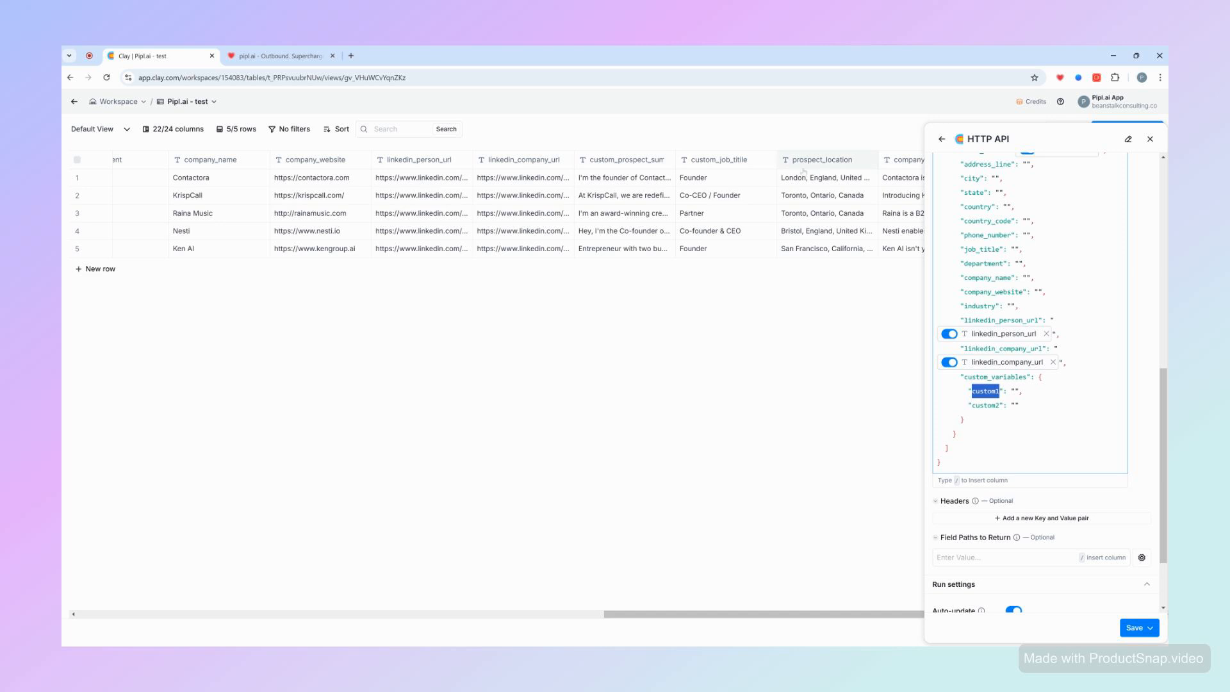
scroll(680, 191, "right", 5)
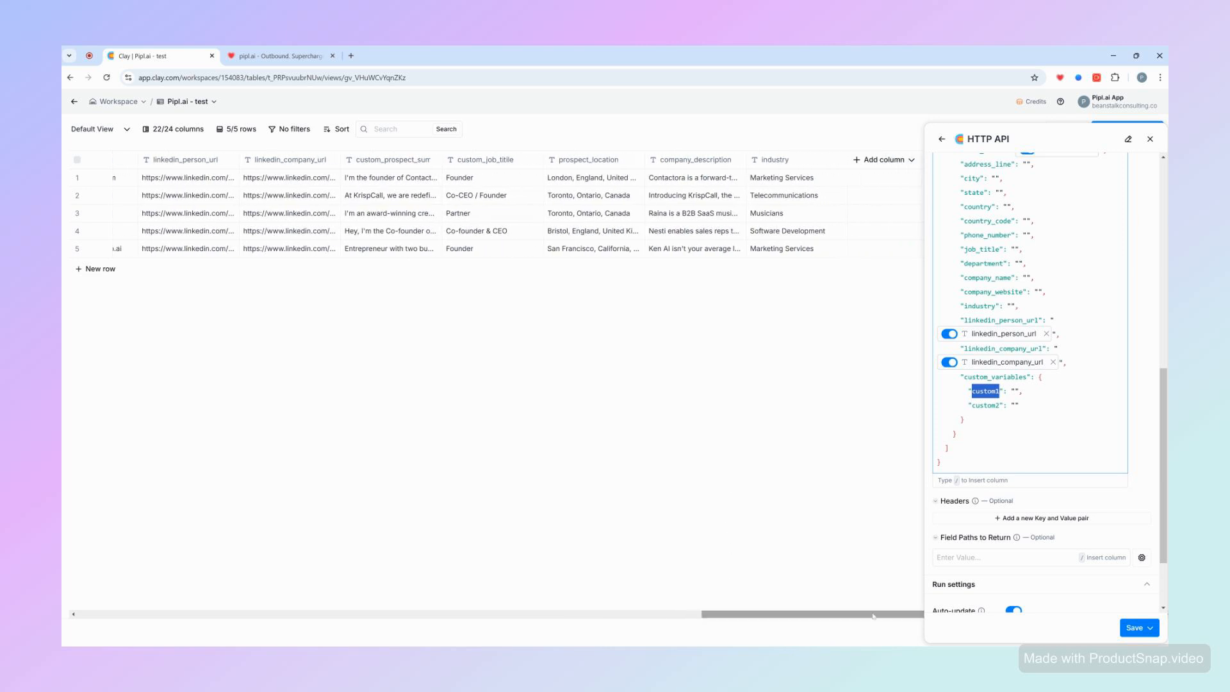
left_click(1000, 391)
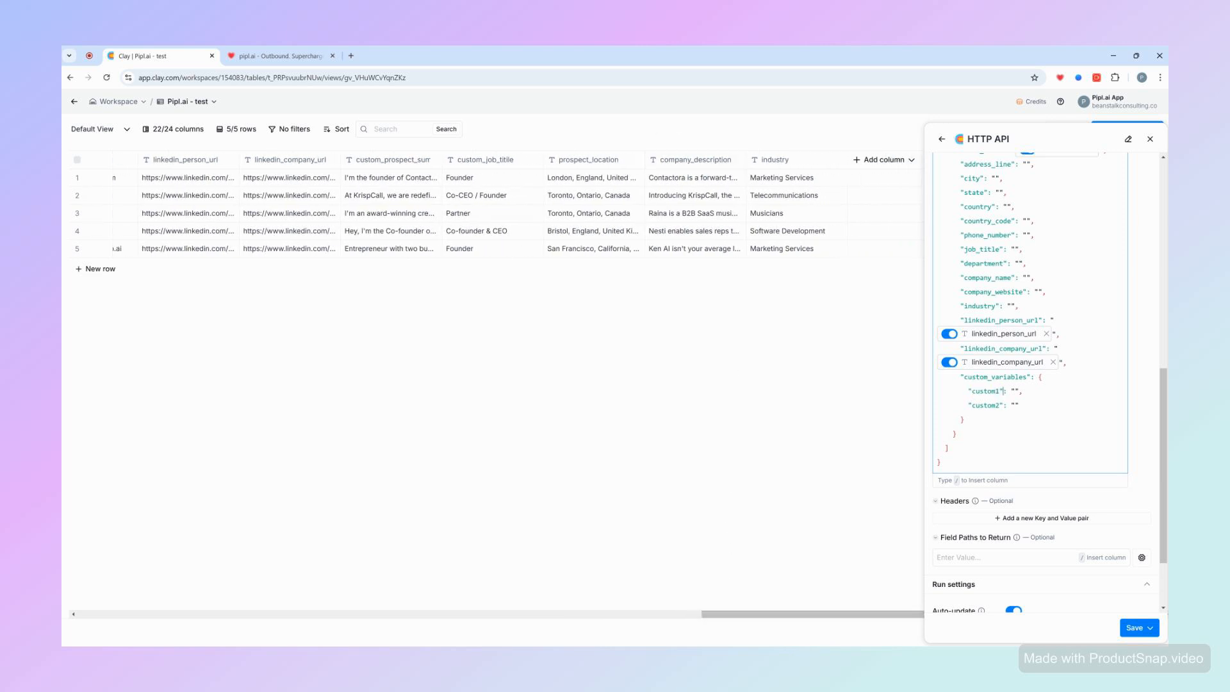
key("BackSpace")
key("BackSpace")
key("BackSpace")
key("BackSpace")
key("BackSpace")
key("BackSpace")
key("BackSpace")
type("prospect_location")
key("BackSpace")
key("BackSpace")
key("BackSpace")
key("BackSpace")
key("BackSpace")
key("BackSpace")
key("BackSpace")
type("company_descriptio")
type("n")
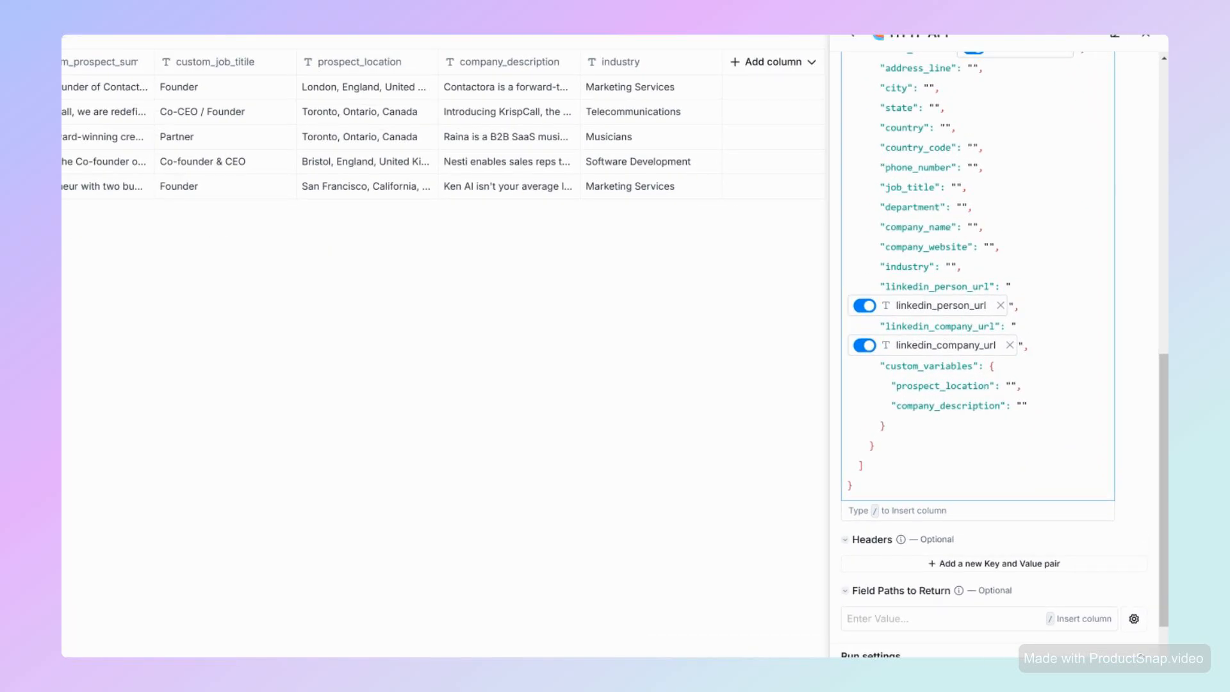
- Map the prospect_location and company_description custom variables to their matching columns
left_click(1016, 385)
key("Left")
type("/")
scroll(1043, 520, "down", 5)
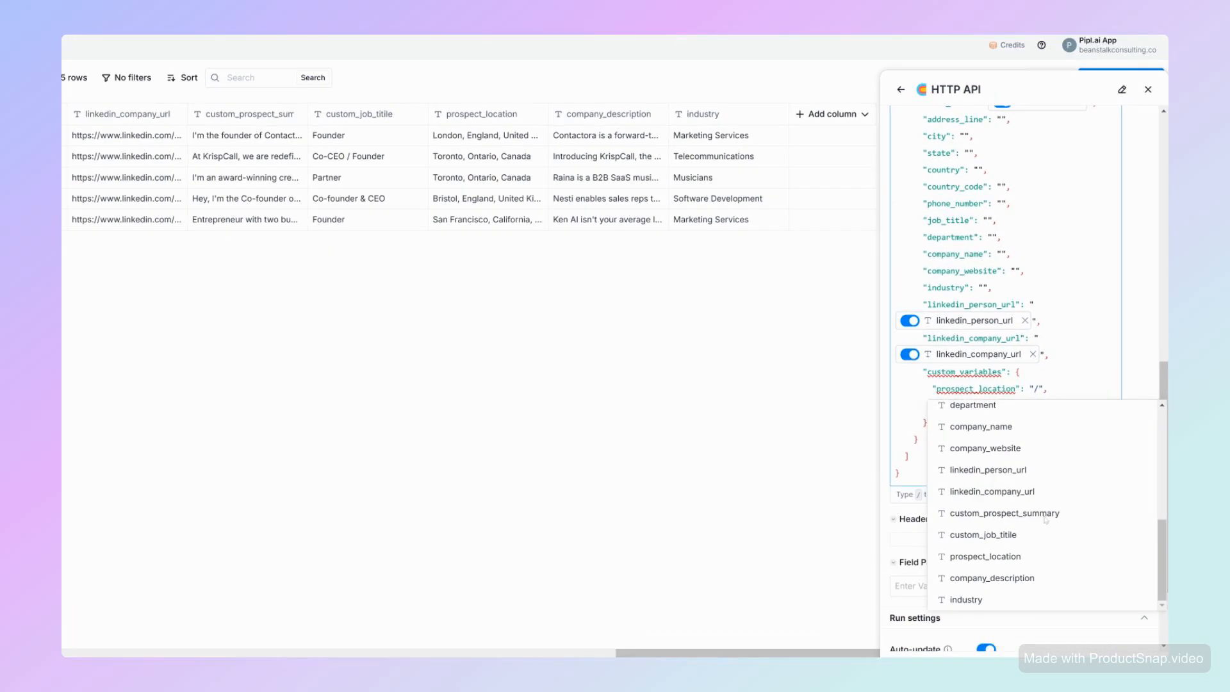
left_click(1019, 533)
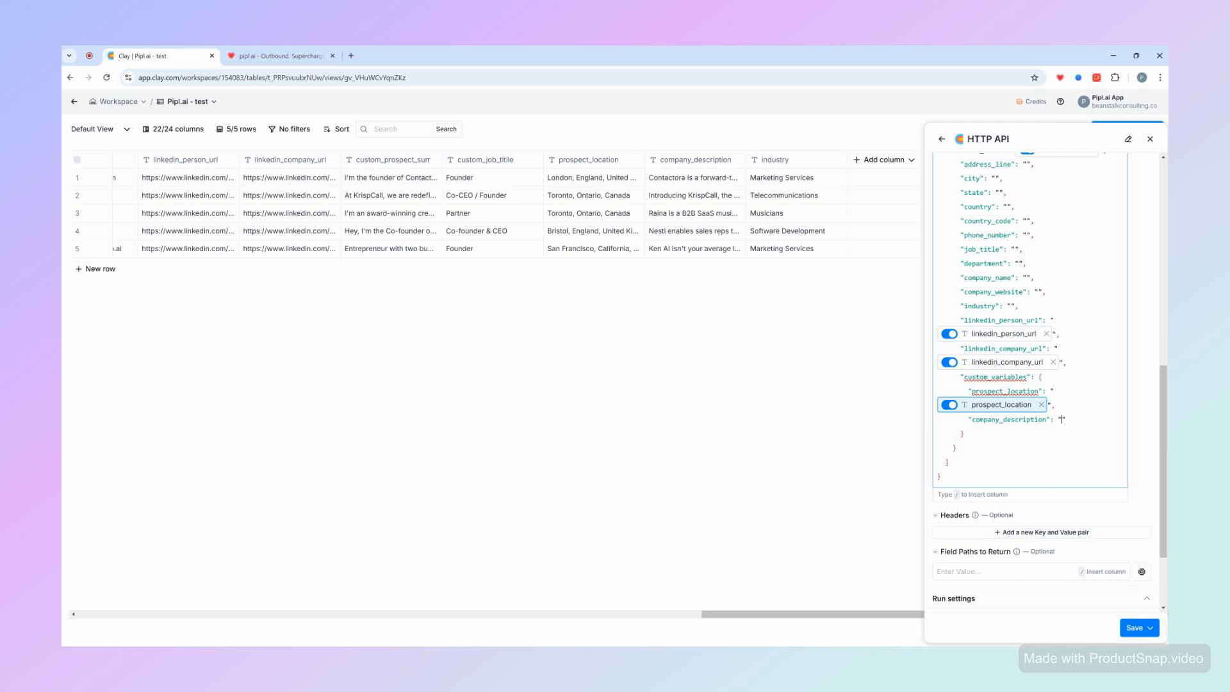
type("/")
scroll(1057, 544, "down", 5)
left_click(1052, 579)
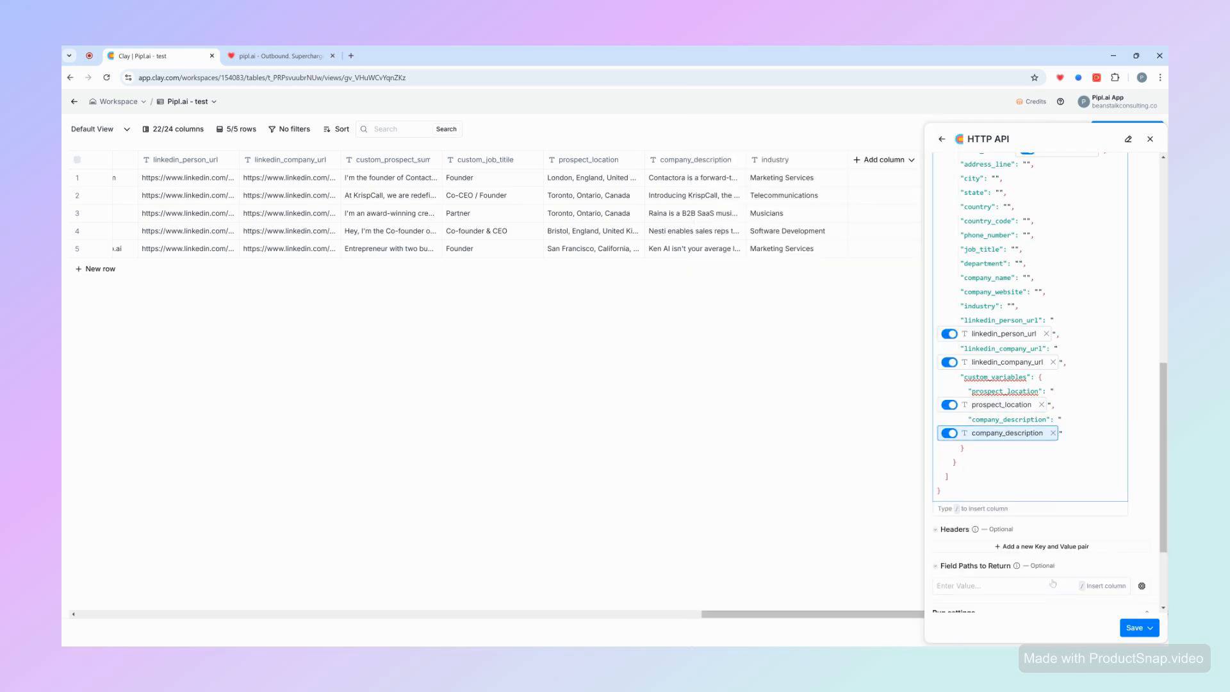
- Delete the unused empty fields from address_line through industry in the lead template
scroll(1043, 410, "up", 6)
scroll(1043, 410, "down", 2)
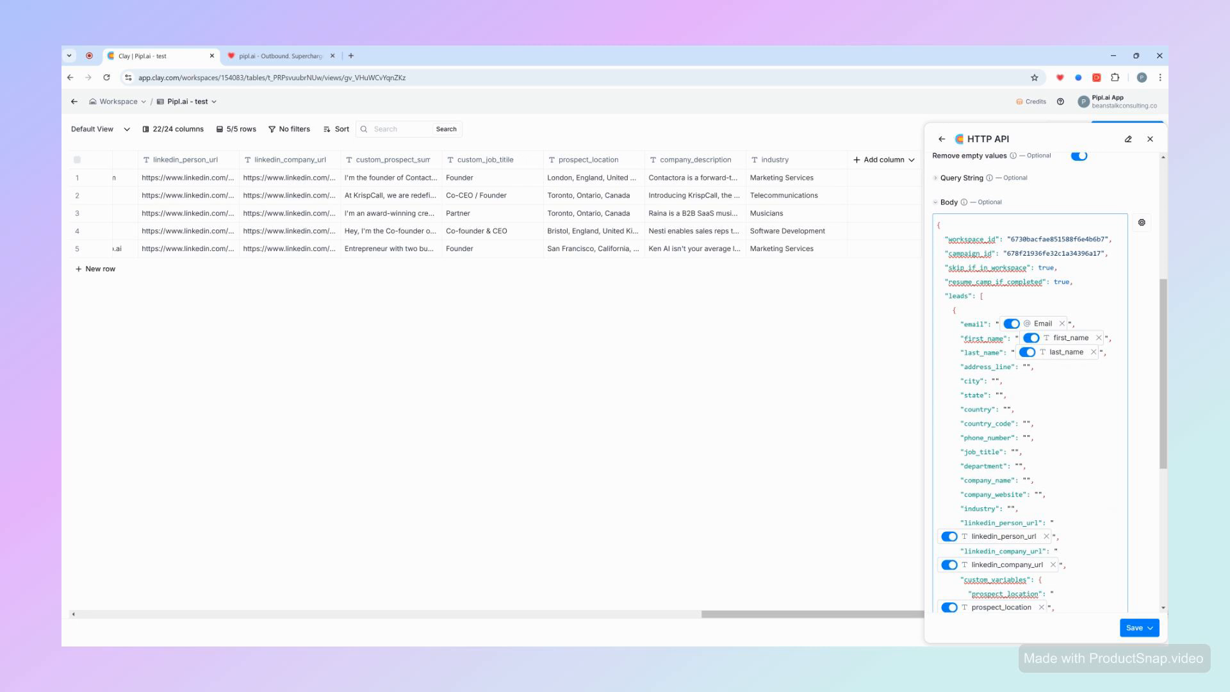
left_click_drag(1019, 508, 912, 376)
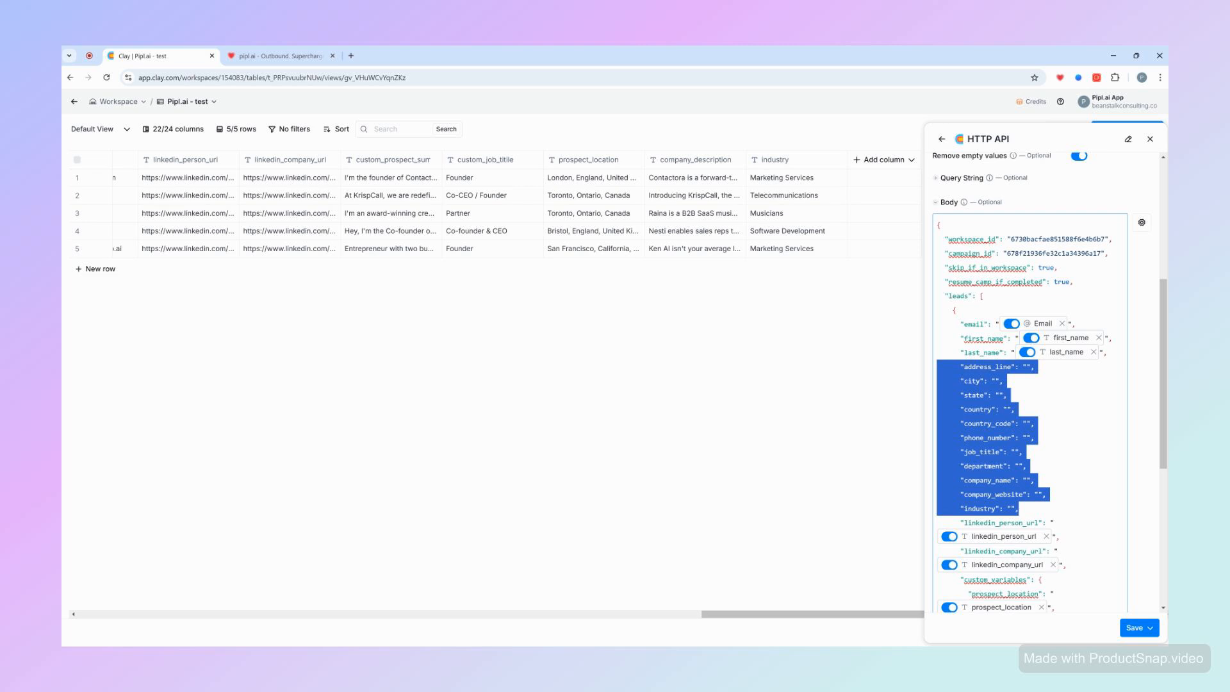
key("BackSpace")
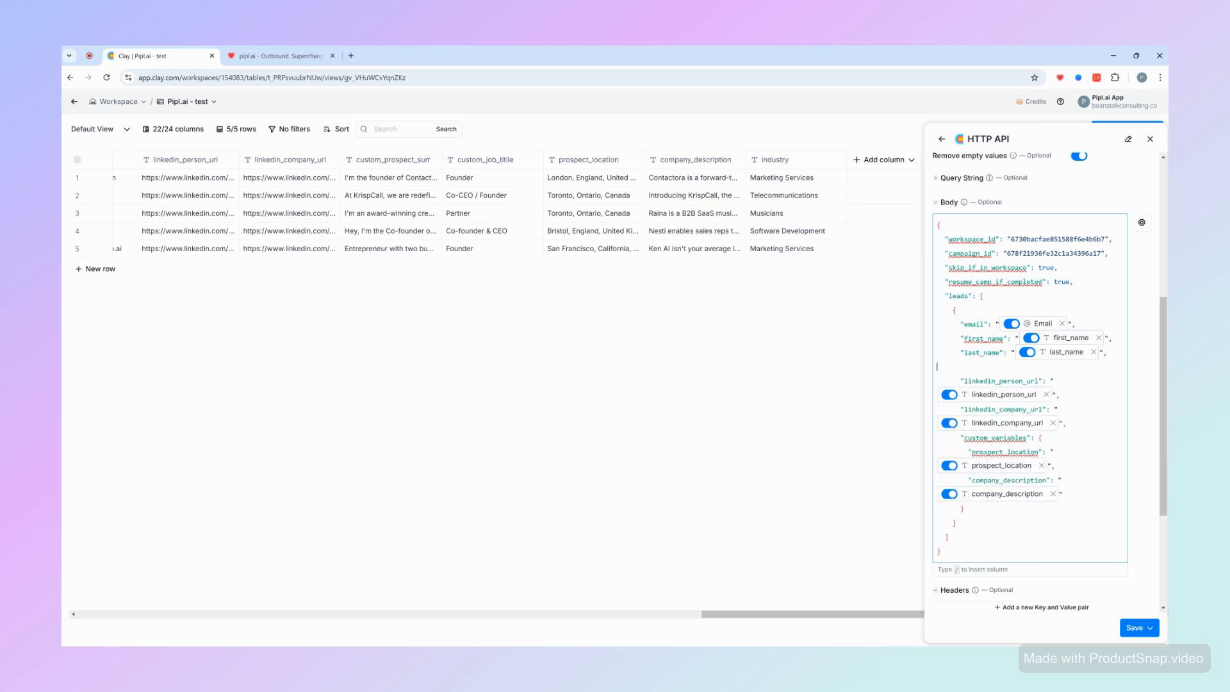
- Save the HTTP API enrichment and run it on the table rows
mouse_move(998, 322)
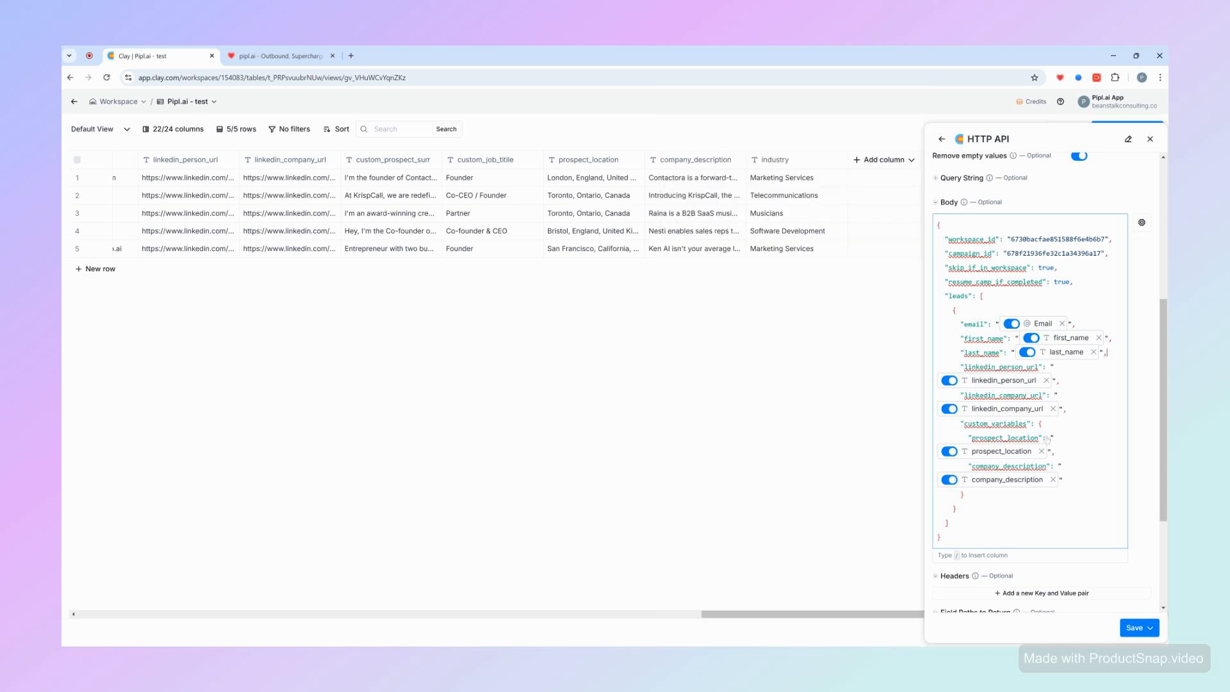
scroll(1037, 384, "down", 3)
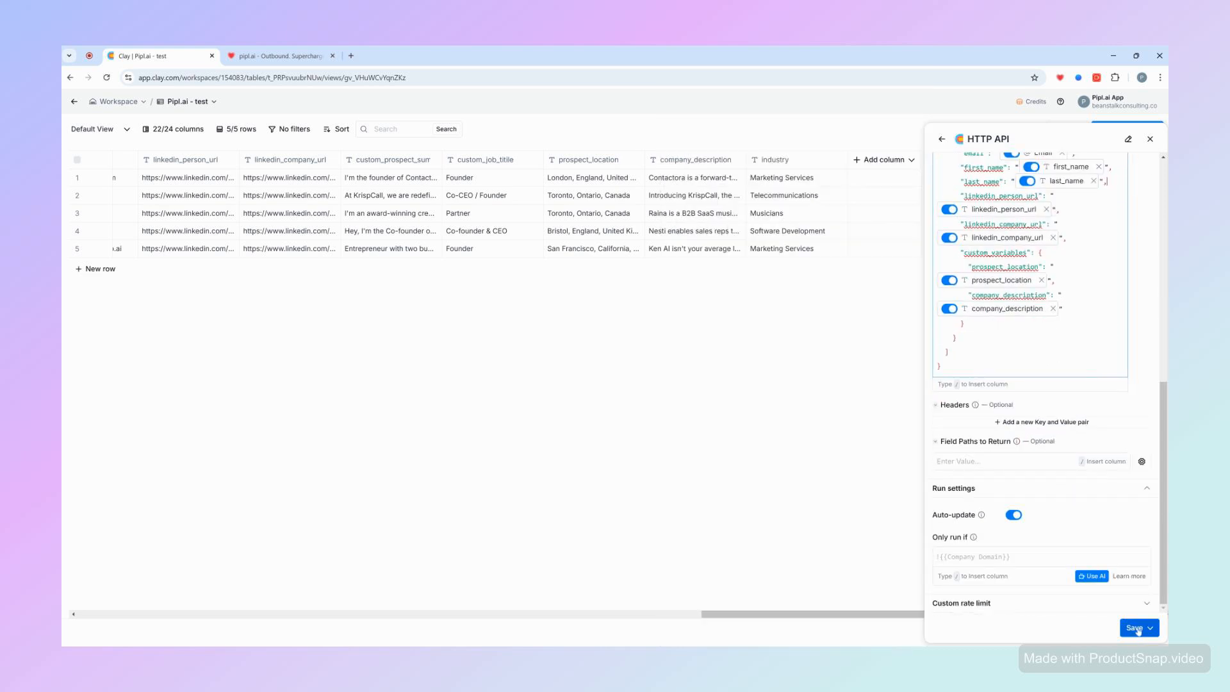
left_click(1137, 630)
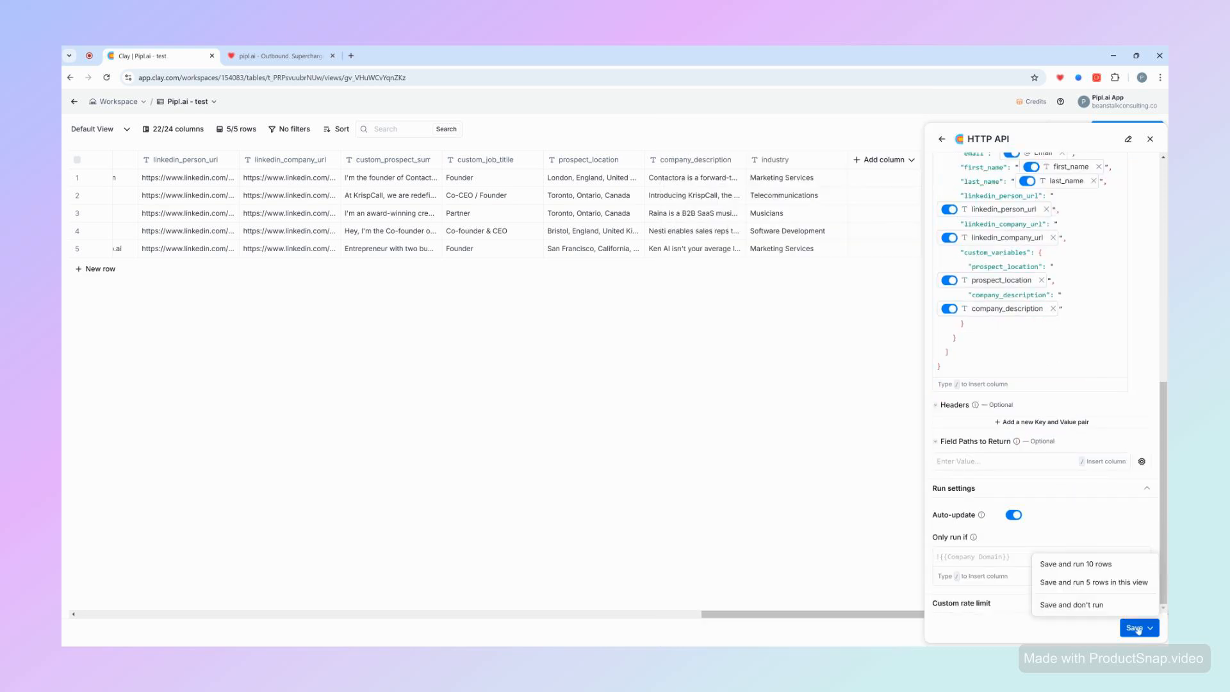
left_click(1108, 570)
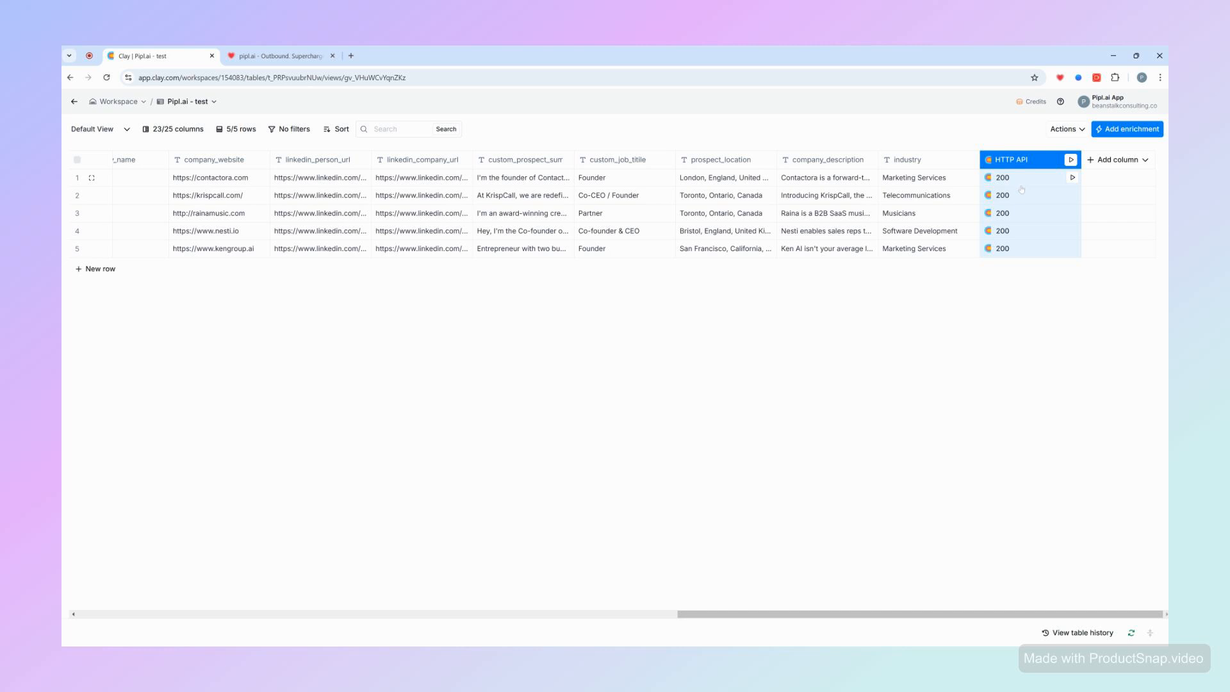
- Switch to pipl.ai and review the leads added to the Add Lead from Clay campaign
left_click(293, 49)
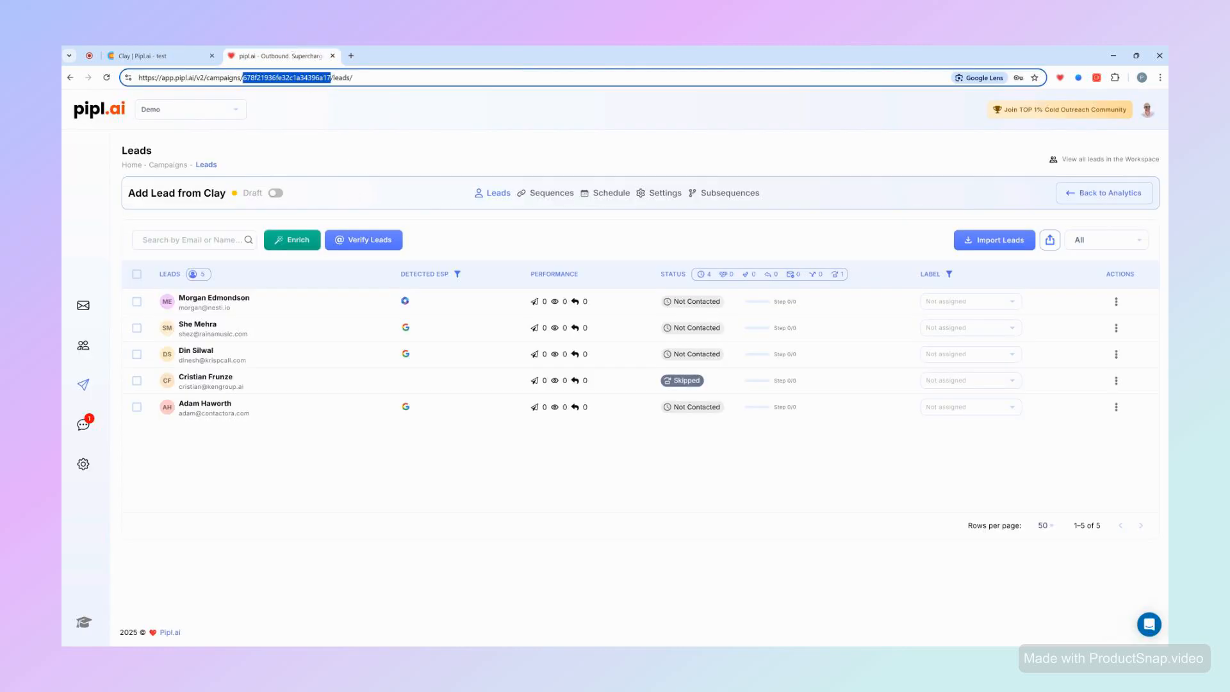
left_click(410, 81)
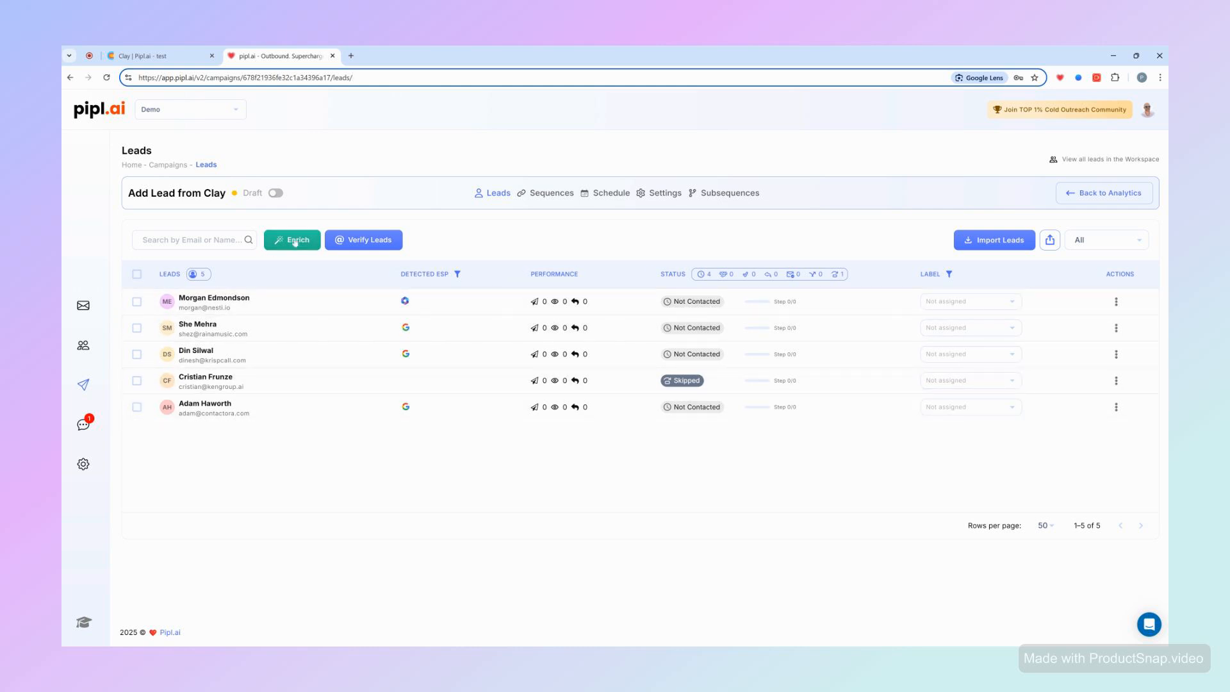
left_click(295, 240)
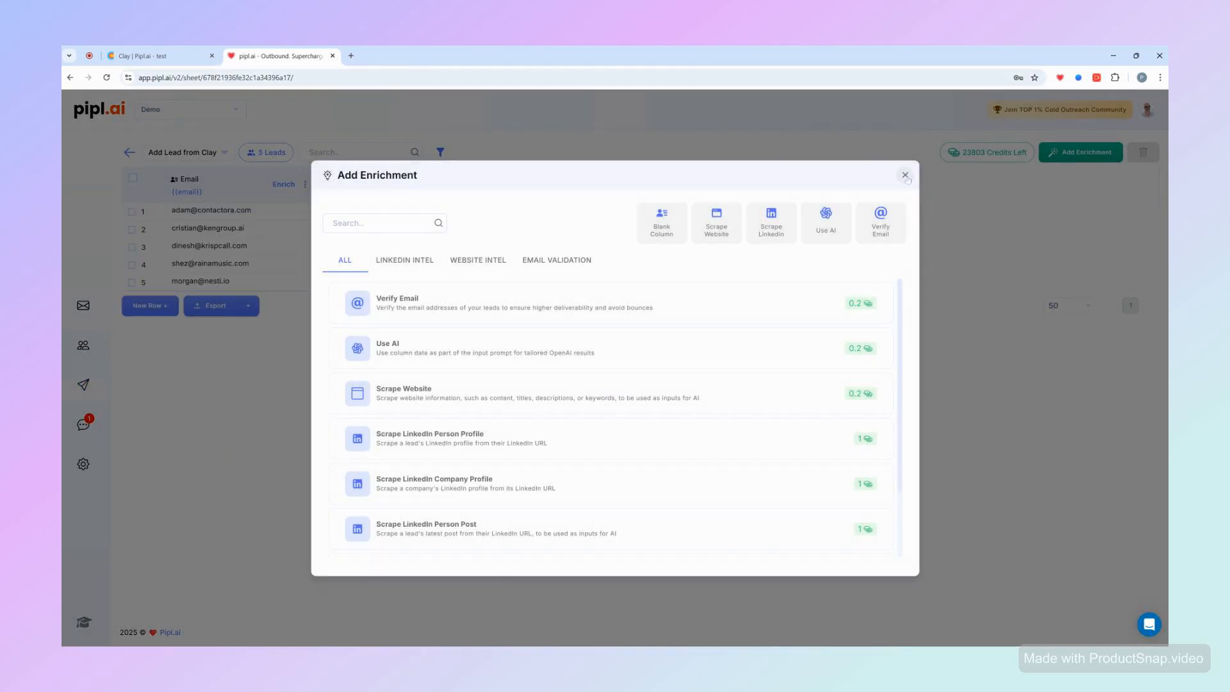
left_click(905, 176)
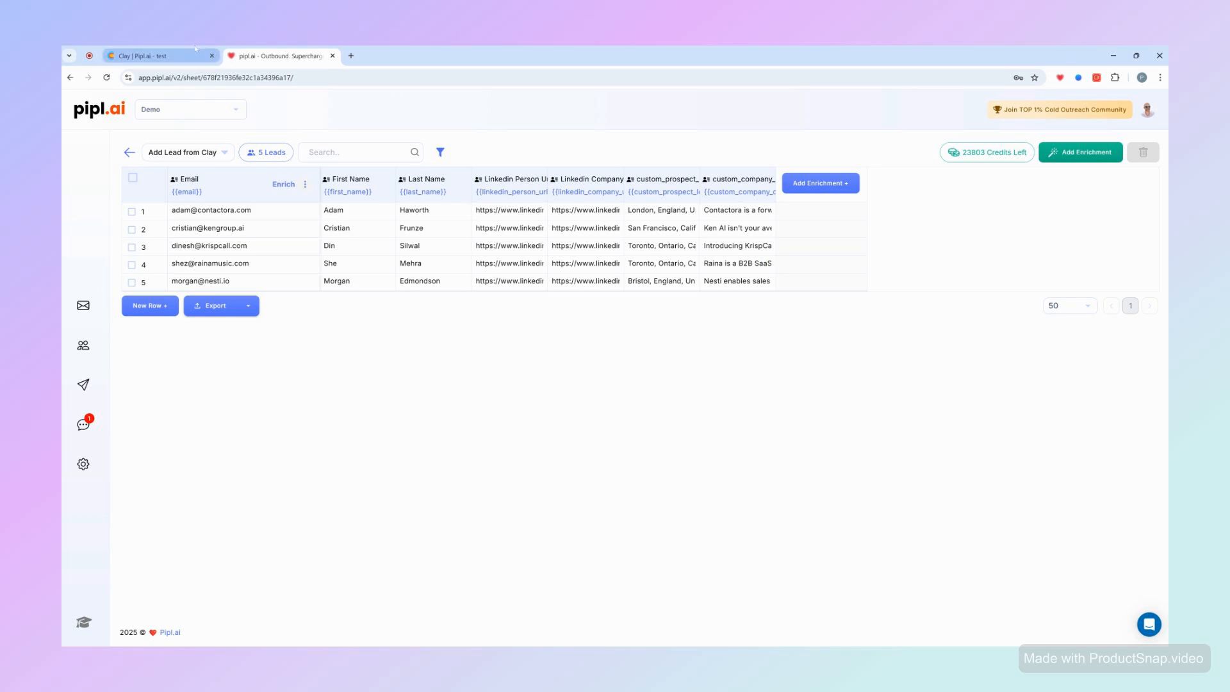
- Reopen the HTTP API enrichment's settings in Clay and start saving it as a new template
left_click(143, 55)
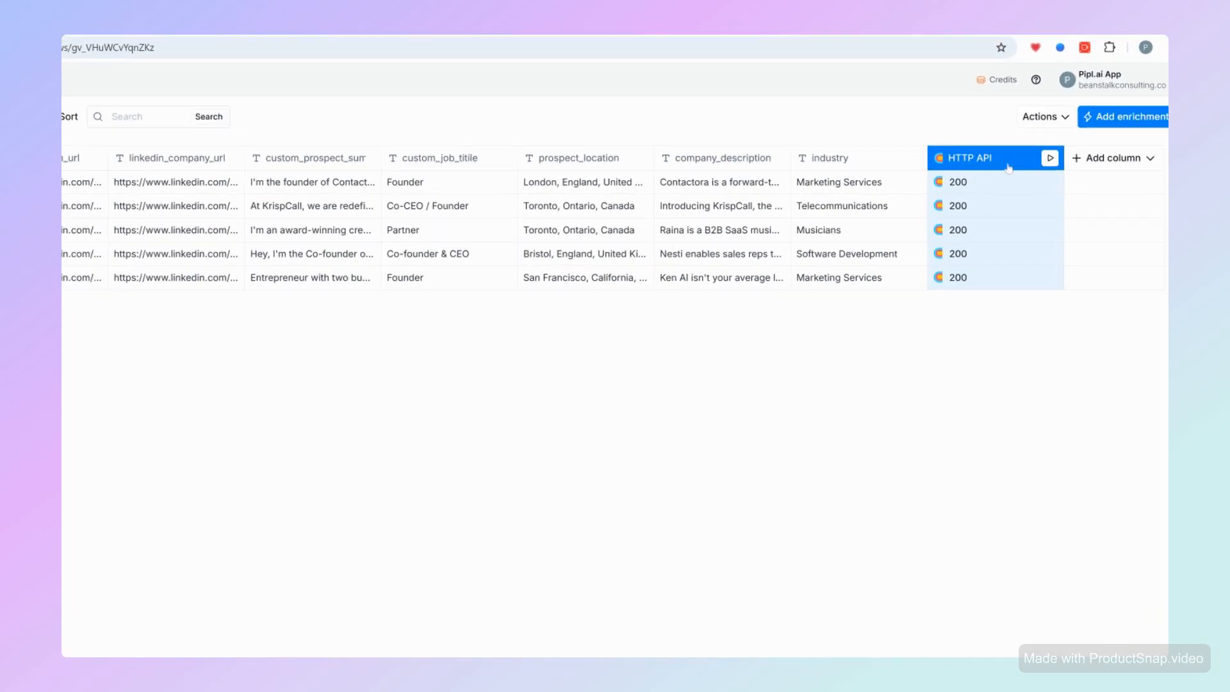
left_click(1012, 159)
left_click(993, 215)
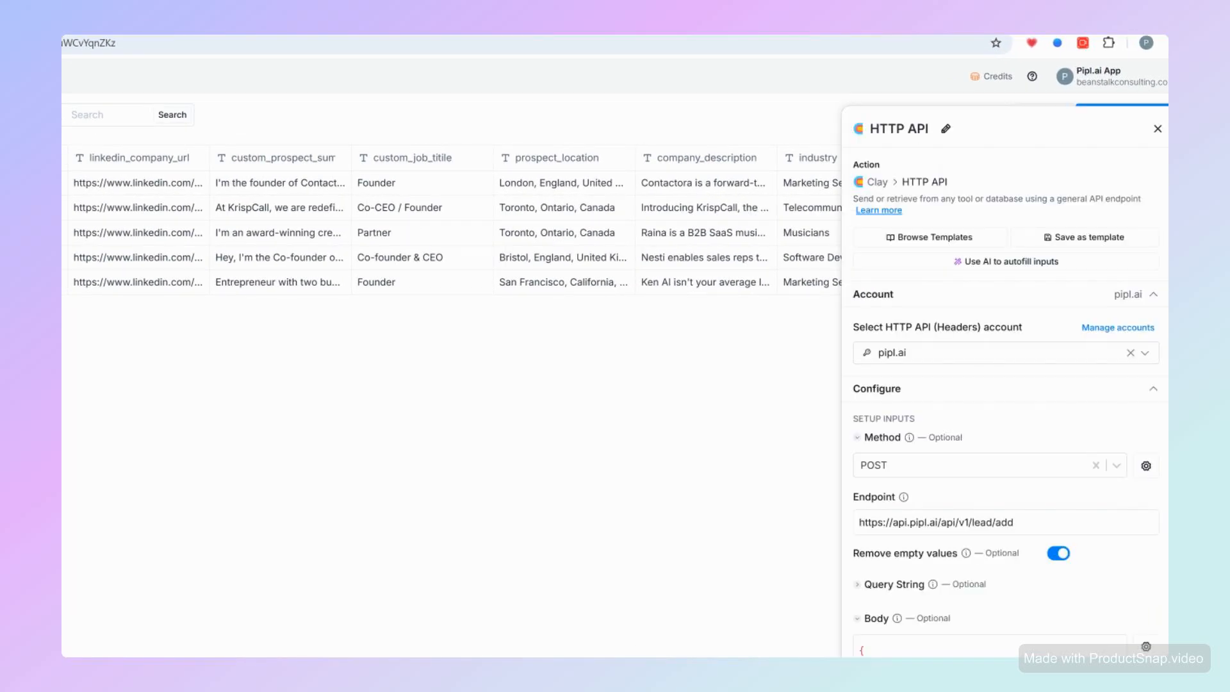
left_click(1083, 238)
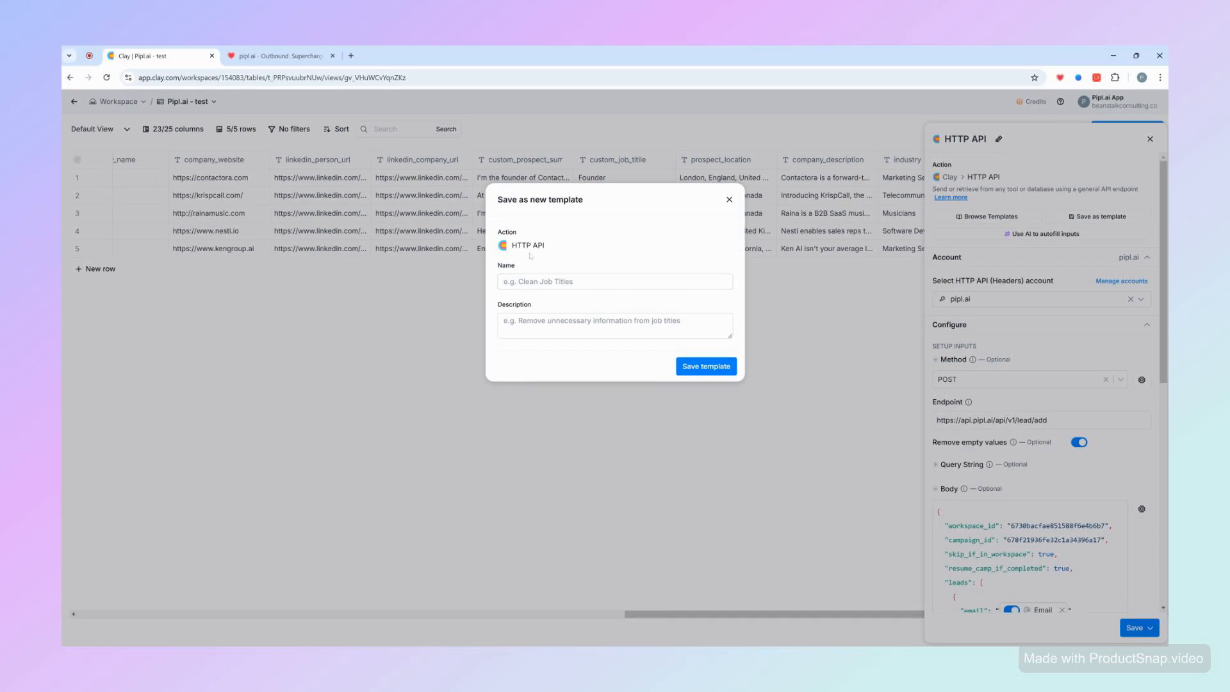